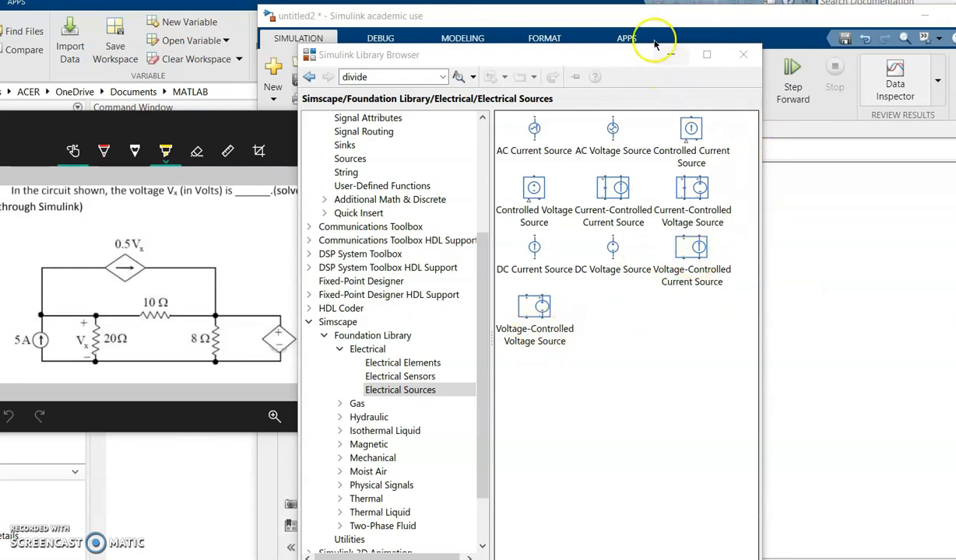
Hide the library browser and move the resistor into the empty canvas area below the source blocks.
click(670, 60)
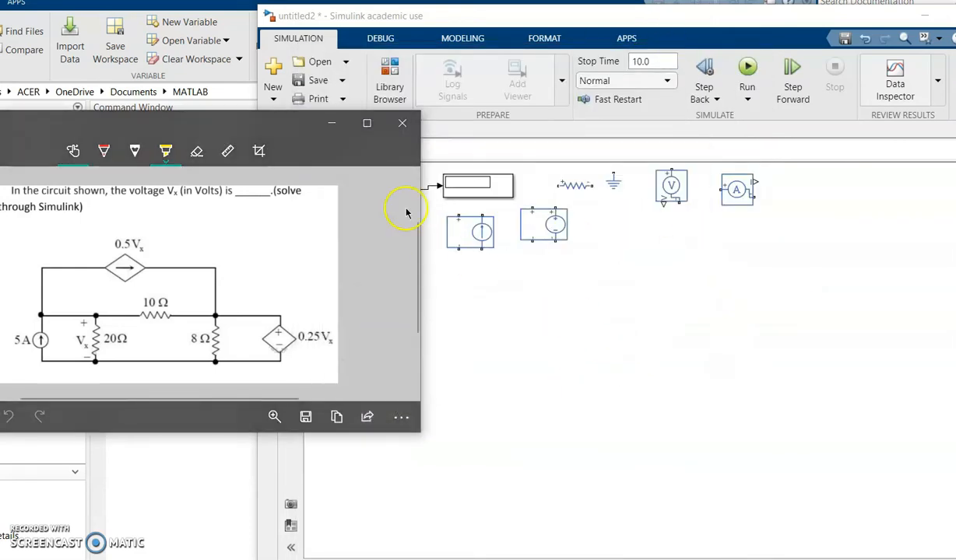
drag(257, 125, 243, 121)
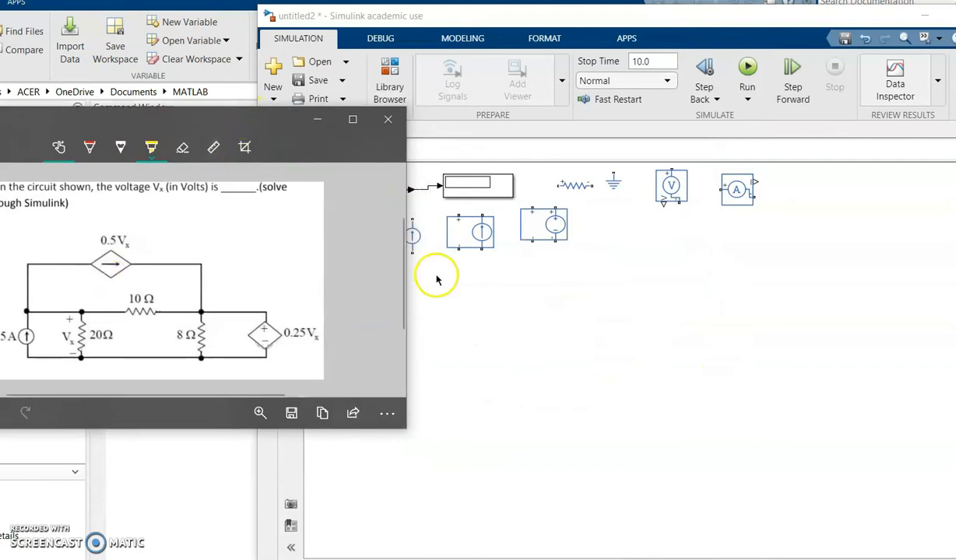
click(566, 189)
click(548, 204)
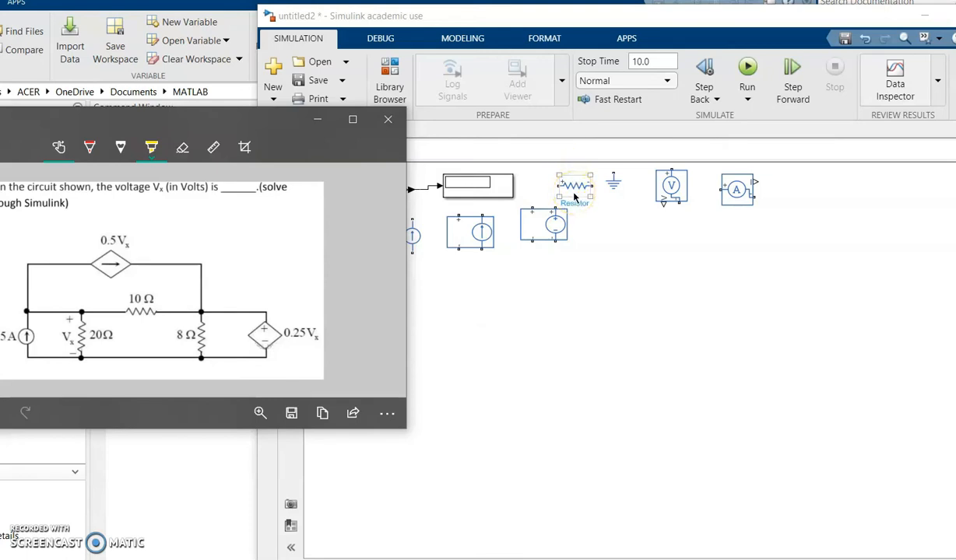
drag(574, 198, 591, 317)
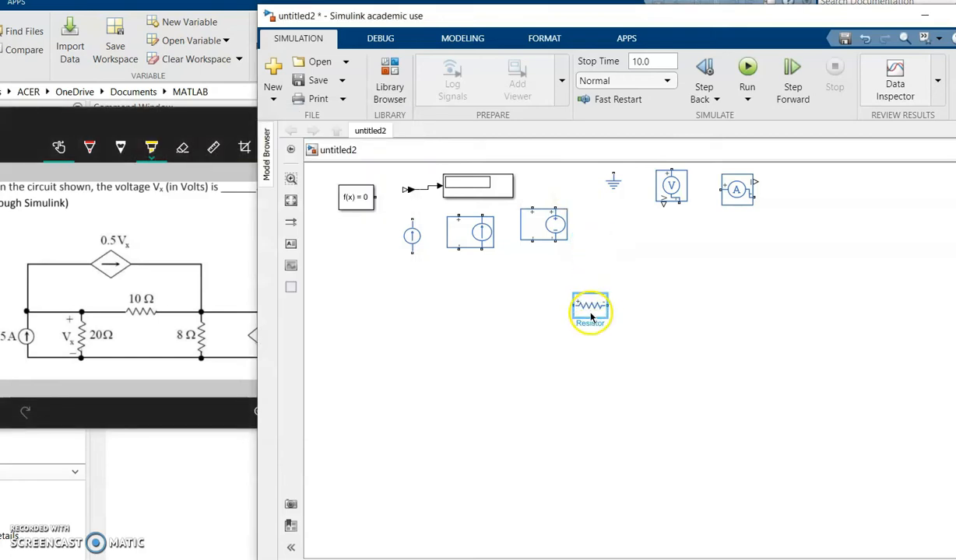
Duplicate the resistor below and to the left of the original, and rotate the copy clockwise to stand vertically.
right_click(591, 314)
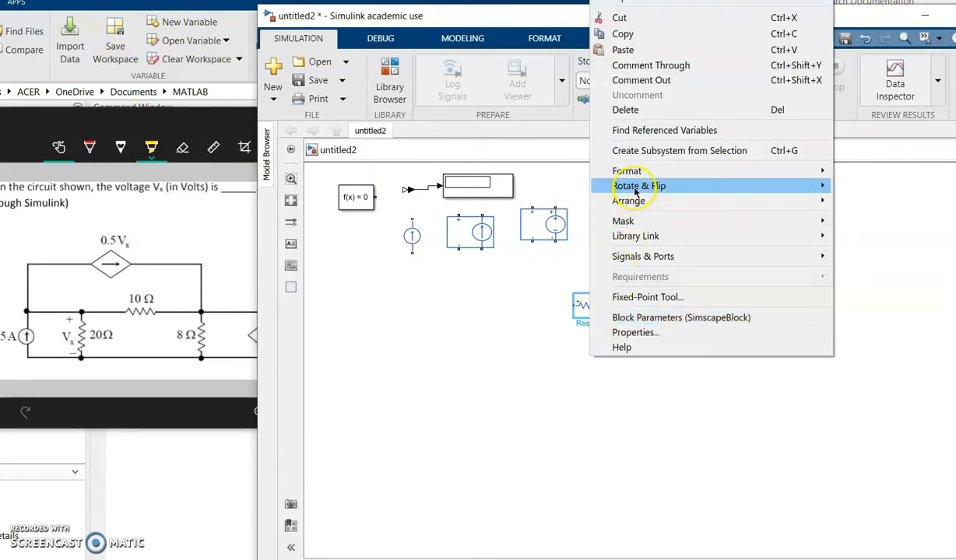
click(620, 34)
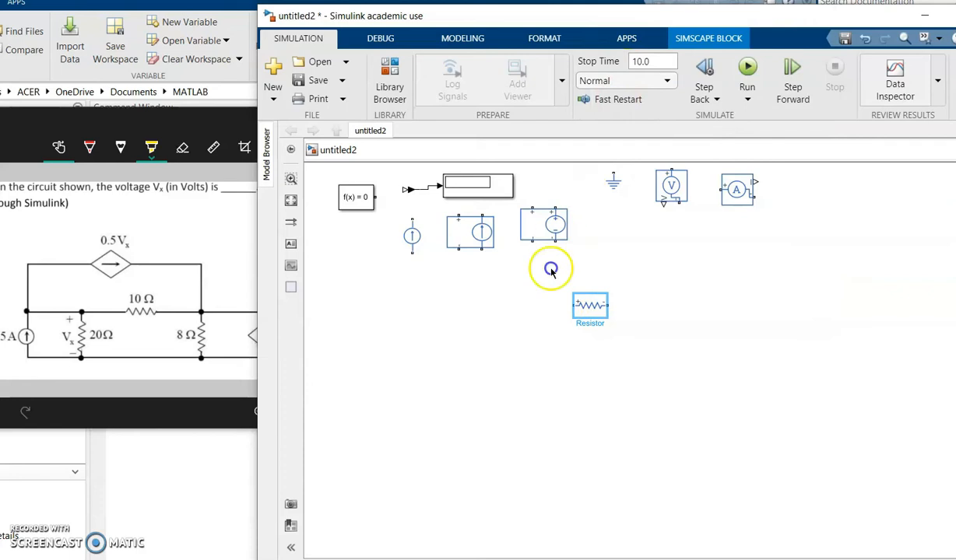
right_click(472, 341)
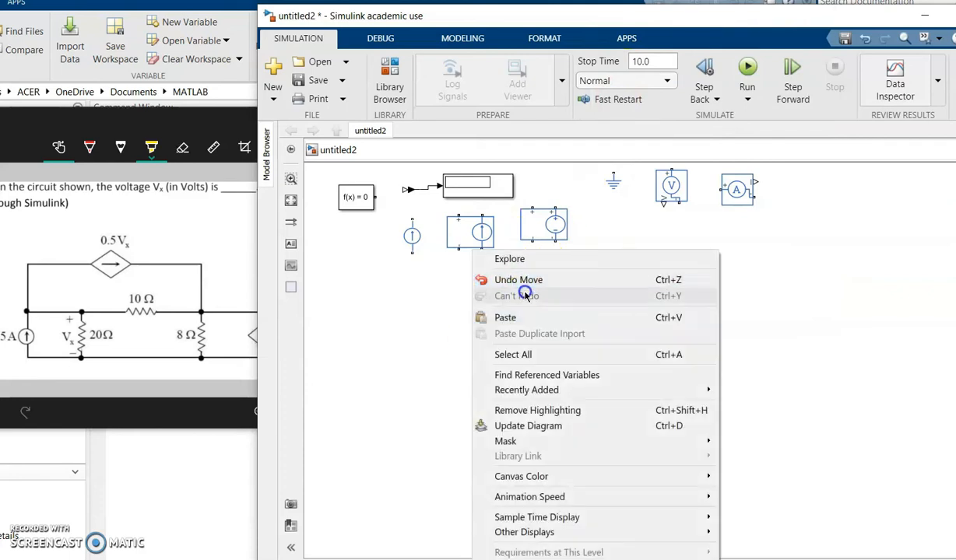
click(526, 320)
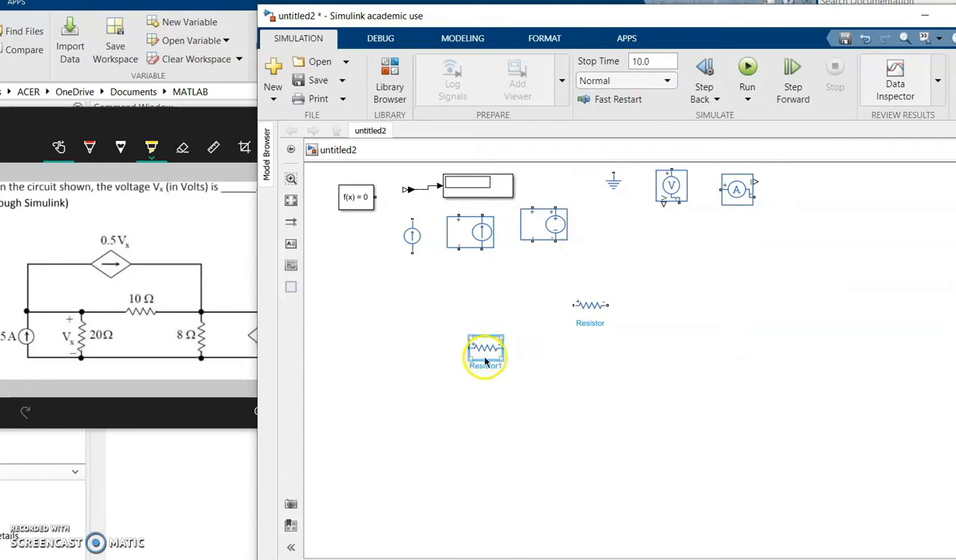
right_click(480, 348)
mouse_move(662, 465)
click(739, 467)
Duplicate the vertical resistor and place the two vertical resistors below the horizontal one, on either side of it.
right_click(487, 350)
click(592, 305)
right_click(632, 349)
click(651, 314)
drag(653, 359, 653, 351)
drag(484, 356, 488, 410)
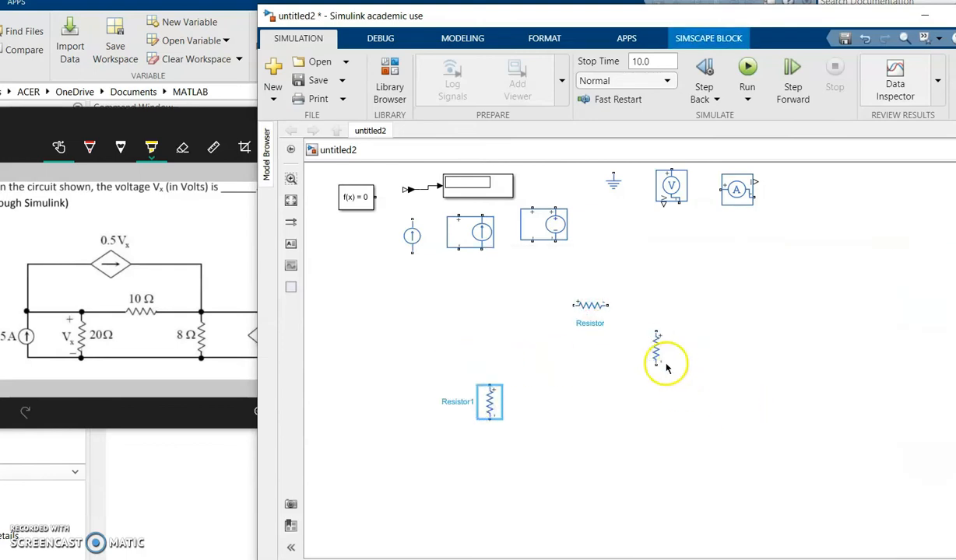
drag(658, 355, 680, 415)
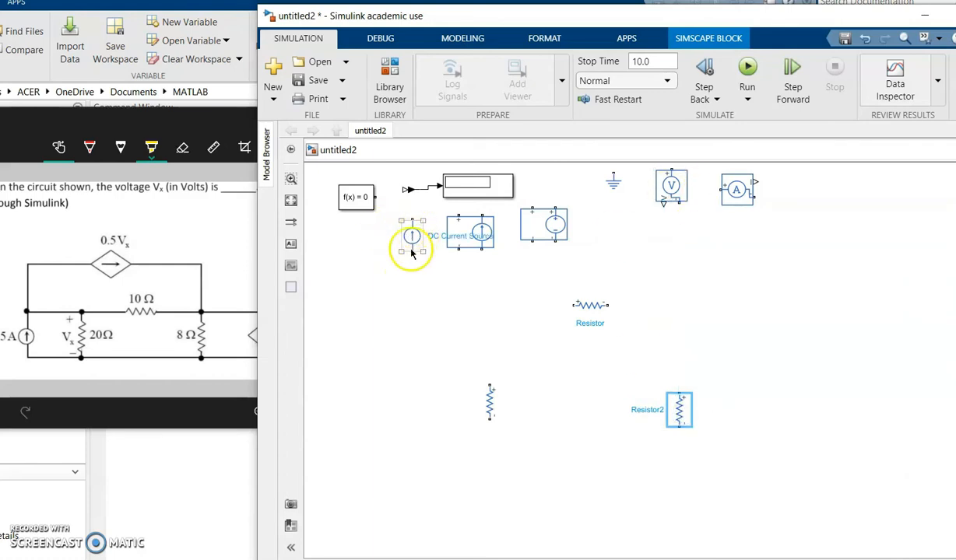
Arrange the DC current source, both voltage-controlled sources and the horizontal resistor to match the circuit diagram's layout.
drag(412, 242, 393, 407)
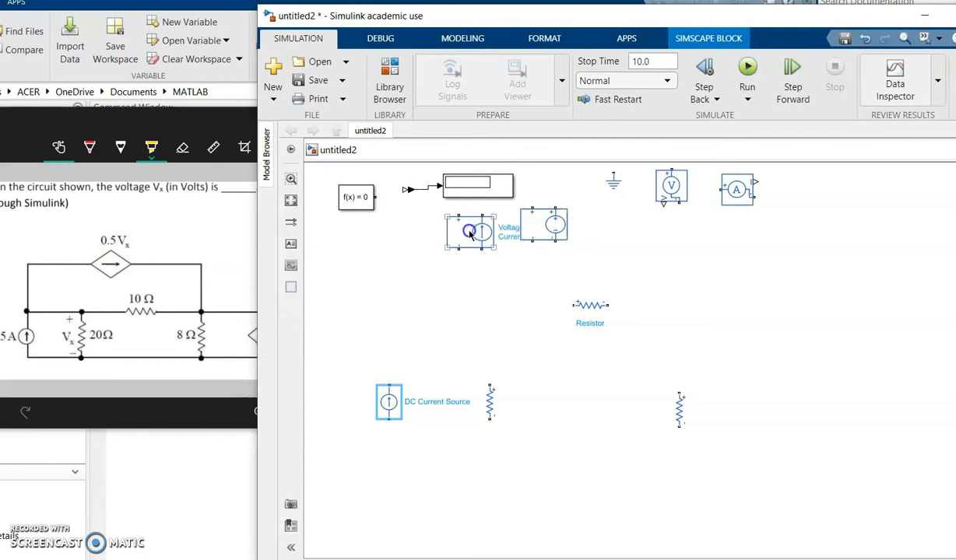
drag(463, 234, 461, 264)
click(590, 306)
drag(590, 306, 582, 334)
drag(550, 222, 791, 398)
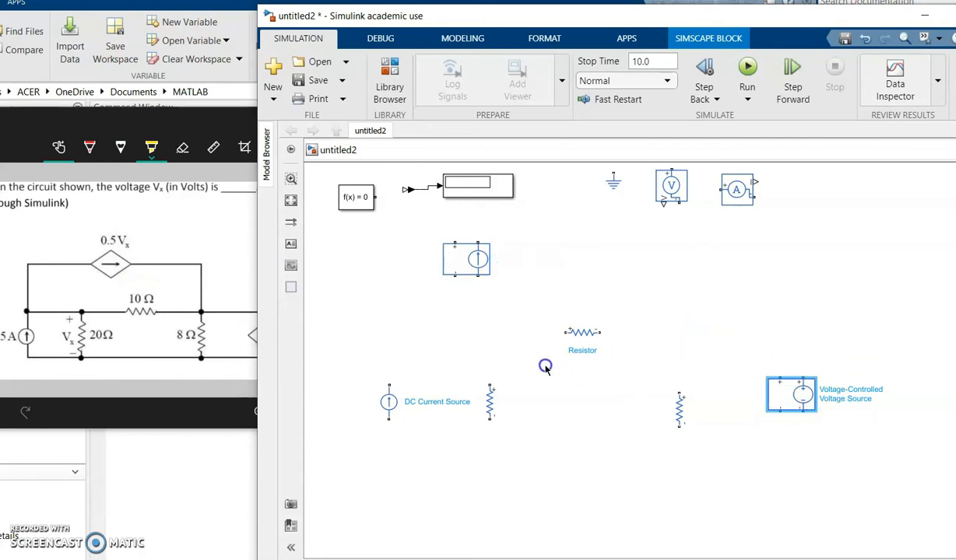
Wire the outer loop from the DC current source through the horizontal resistor to the voltage-controlled voltage source and back.
drag(389, 384, 795, 333)
click(230, 277)
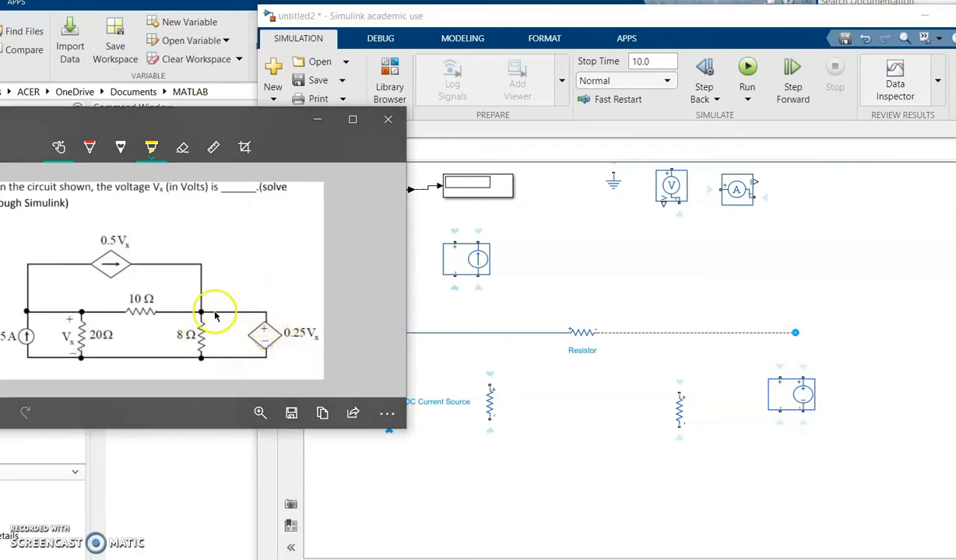
click(794, 393)
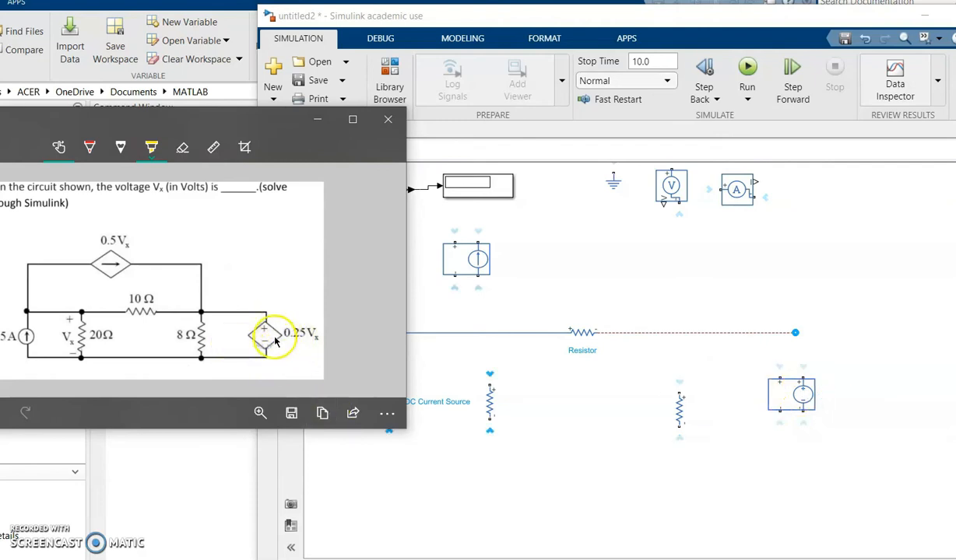
click(794, 333)
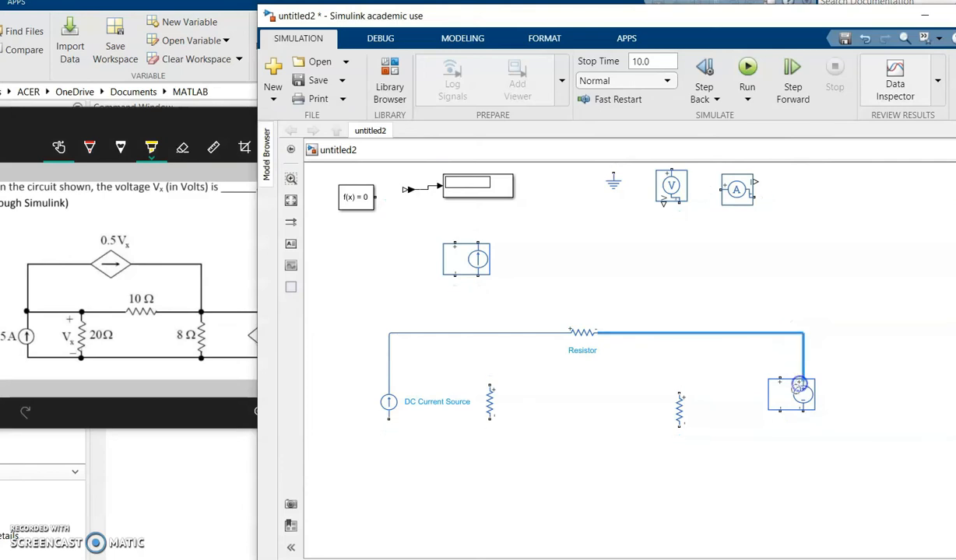
drag(384, 424, 803, 417)
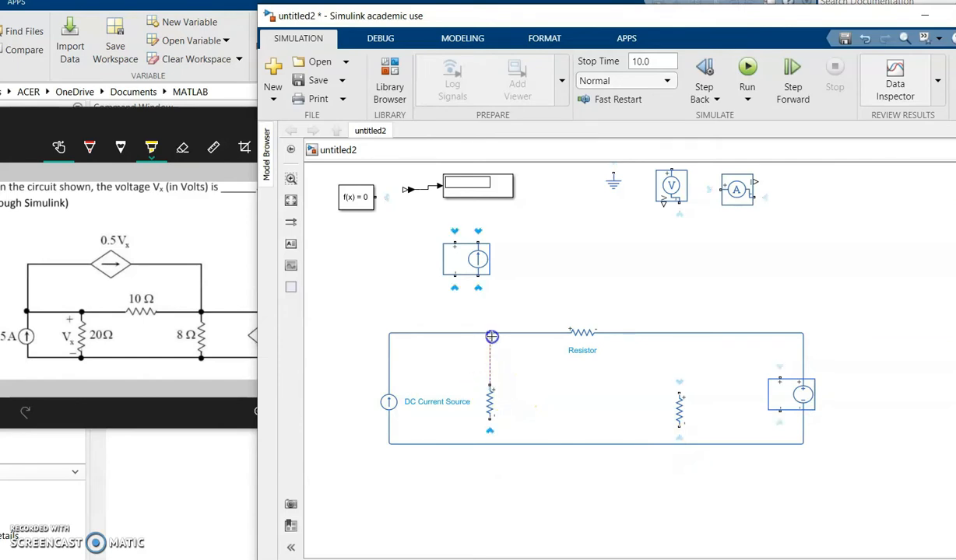
Connect both vertical resistors between the upper and lower wires of the loop.
mouse_move(490, 430)
mouse_down()
mouse_move(480, 438)
mouse_move(491, 412)
mouse_move(491, 442)
mouse_up()
click(681, 399)
drag(679, 395, 680, 333)
drag(680, 425, 680, 443)
Rotate the voltage-controlled current source clockwise and position it centrally above the circuit loop.
click(463, 268)
drag(463, 269, 475, 259)
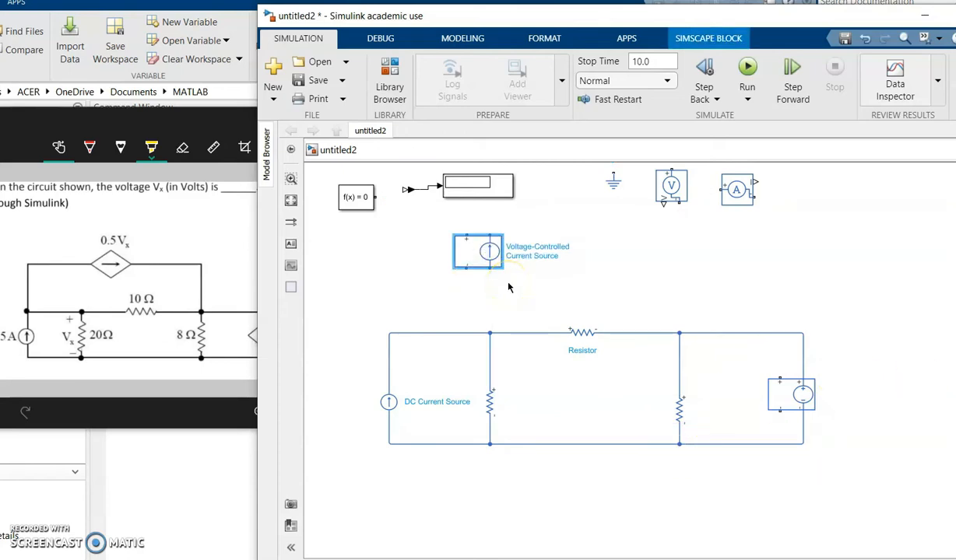
click(204, 325)
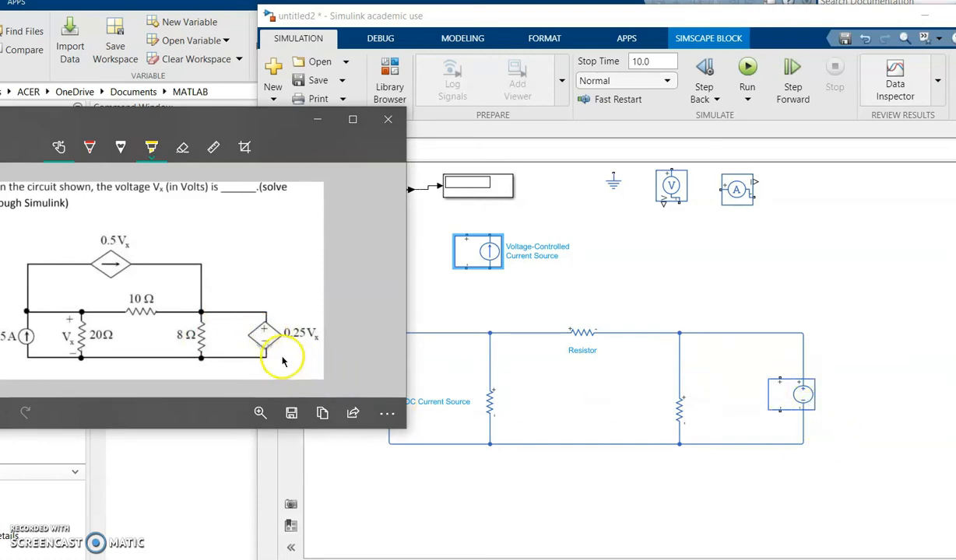
click(802, 389)
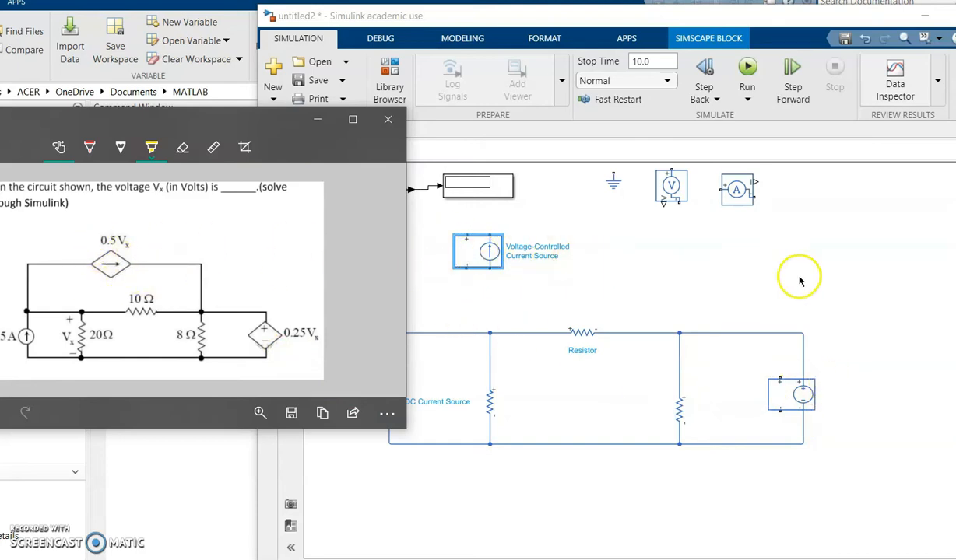
right_click(483, 250)
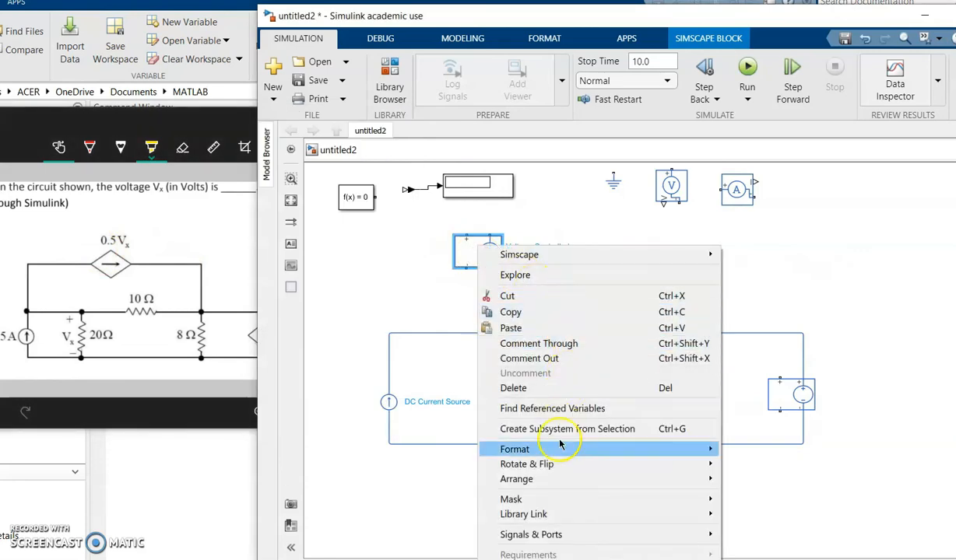
mouse_move(573, 469)
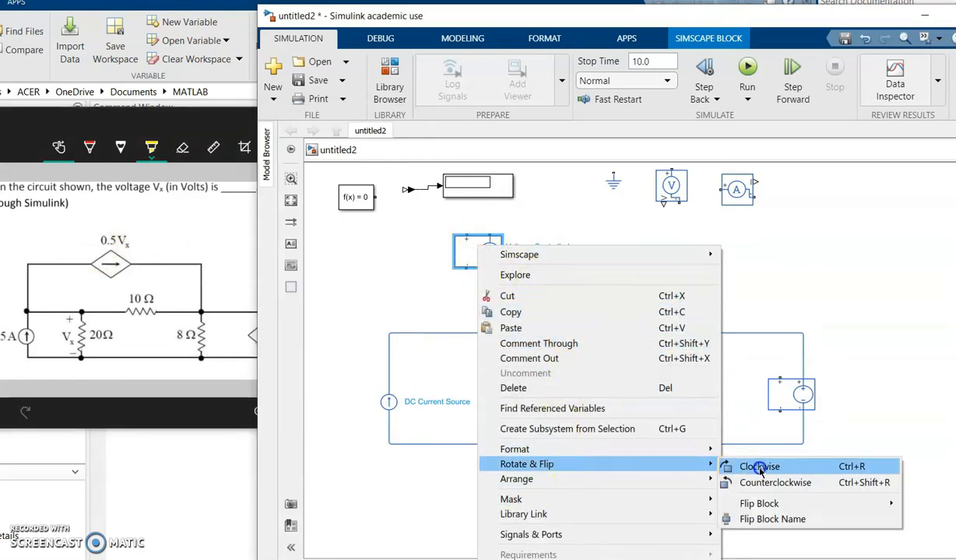
click(738, 465)
drag(483, 256, 506, 245)
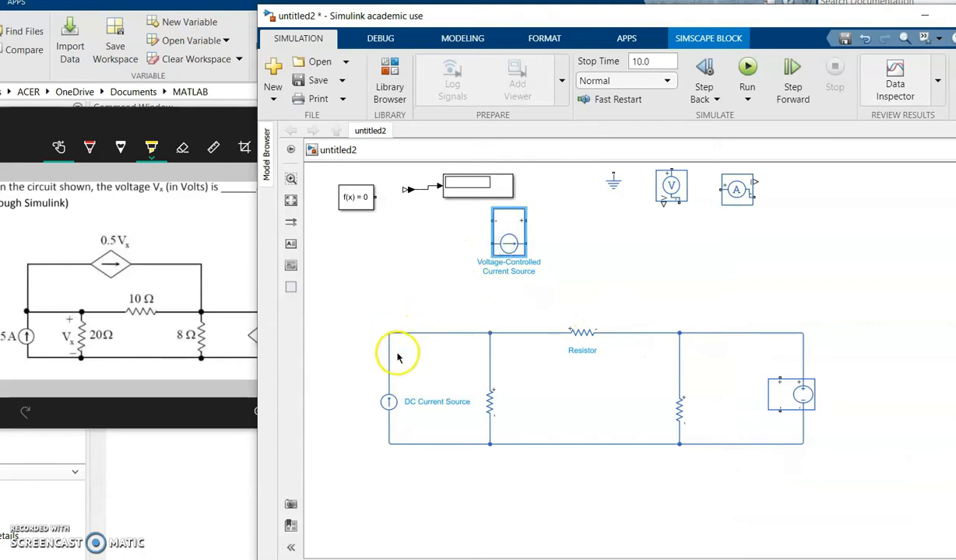
Wire the voltage-controlled current source's output between the upper wire's left corner and the junction above the right vertical resistor.
click(492, 244)
drag(356, 262, 390, 333)
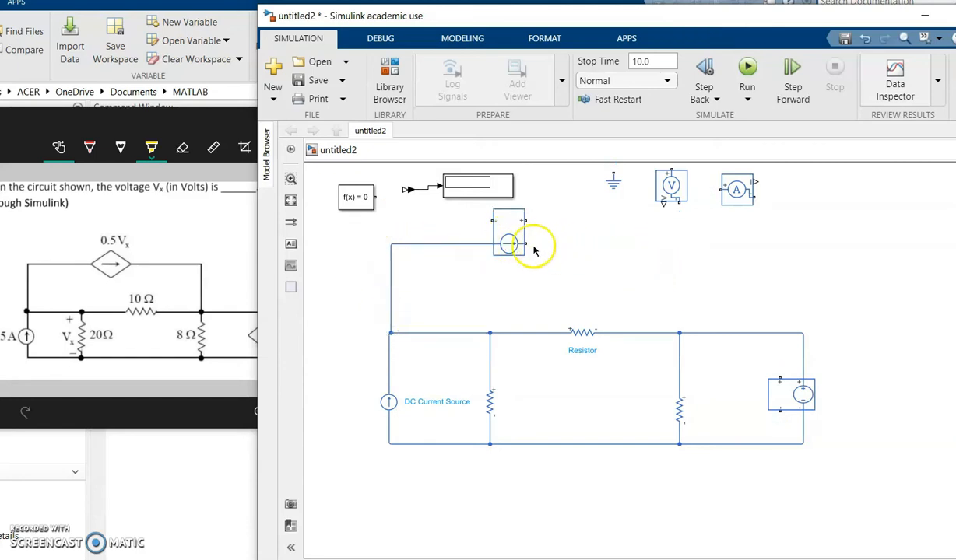
mouse_move(527, 244)
mouse_down()
mouse_move(668, 292)
mouse_move(678, 335)
mouse_up()
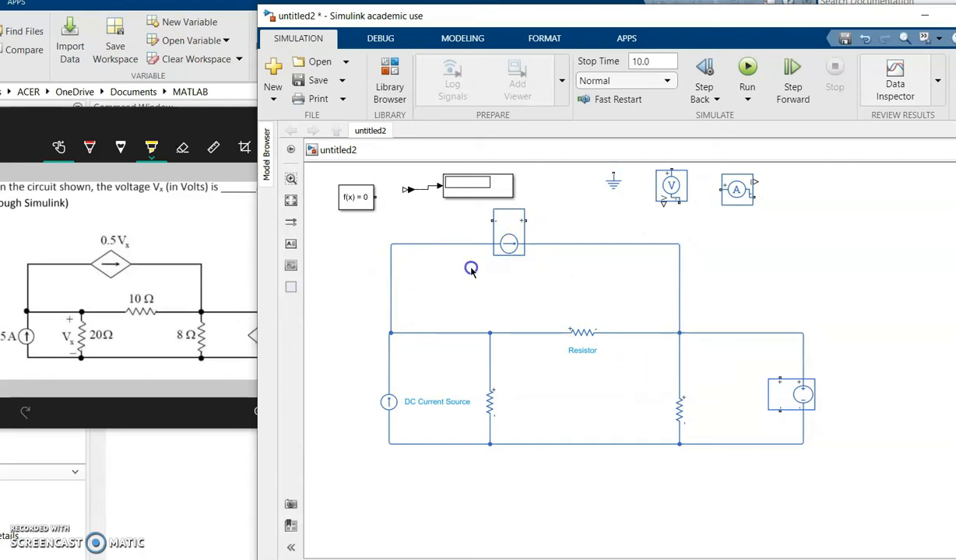
Place the Electrical Reference and the f(x) = 0 block below the circuit and connect both to the lower wire.
drag(613, 181, 734, 504)
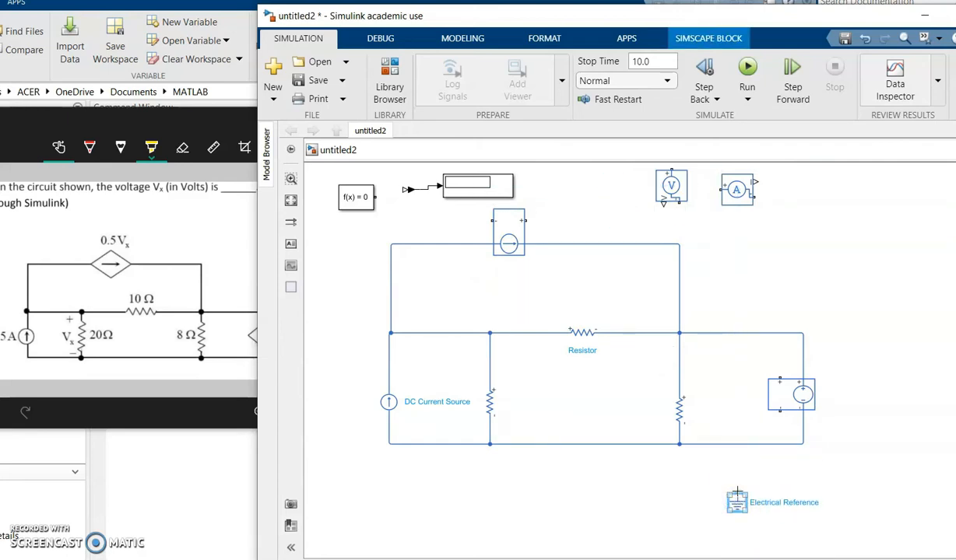
drag(357, 194, 441, 445)
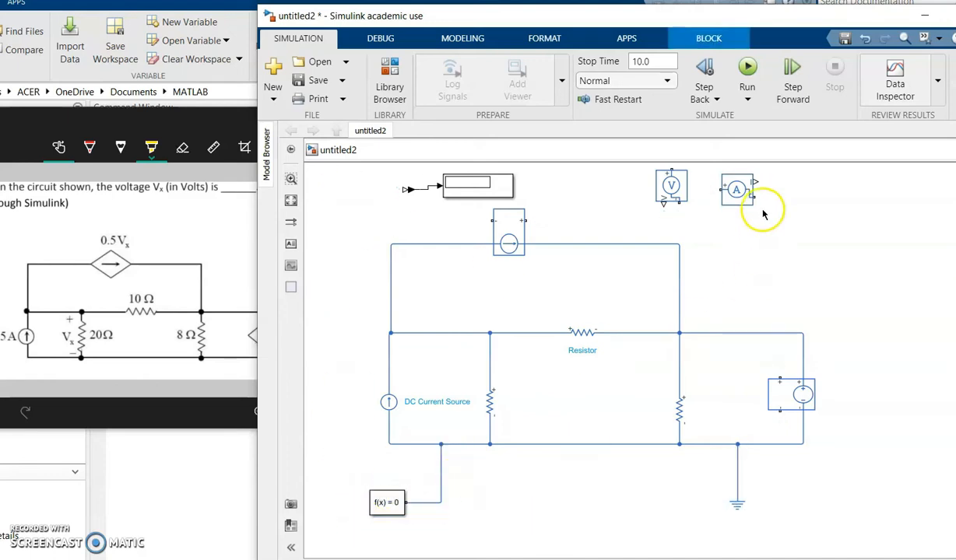
click(431, 296)
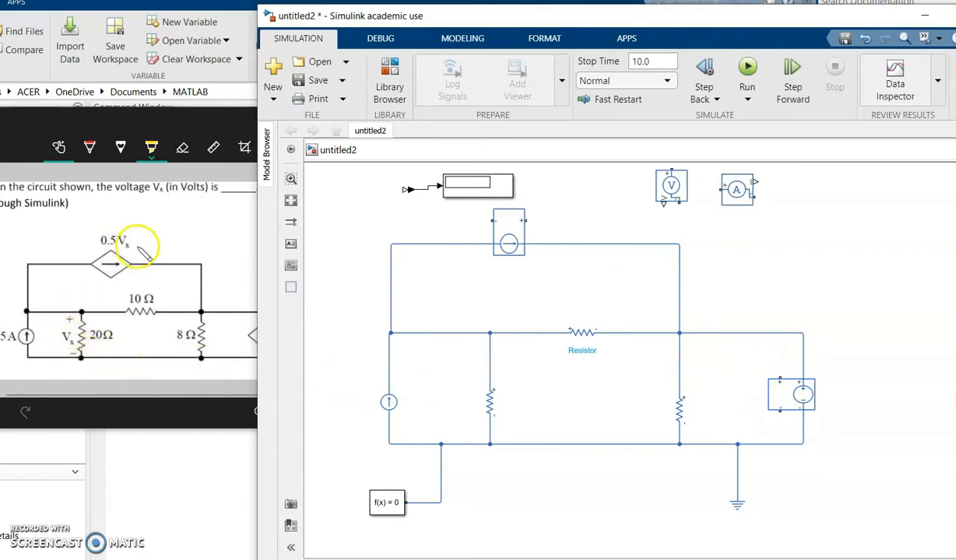
Connect the control terminals of the voltage-controlled voltage source across the left vertical resistor.
click(245, 327)
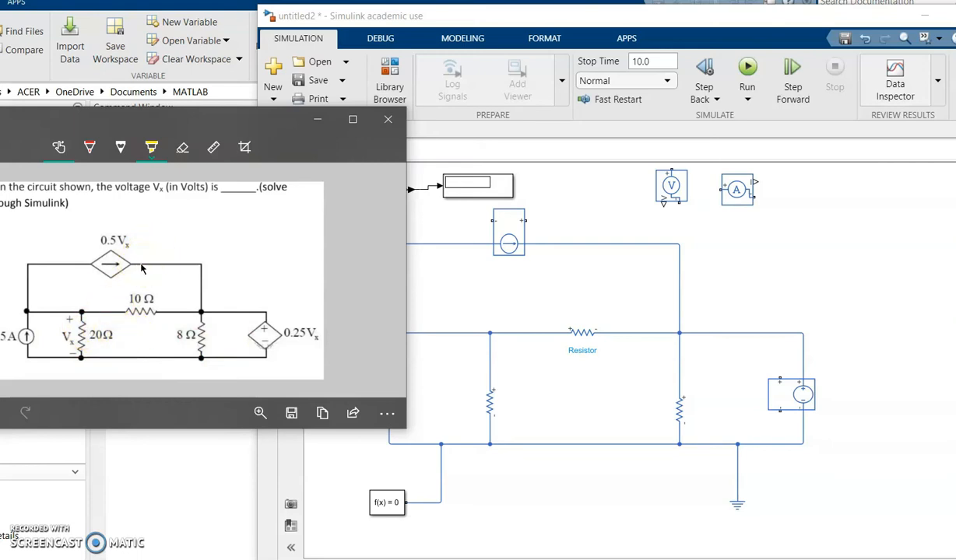
click(433, 282)
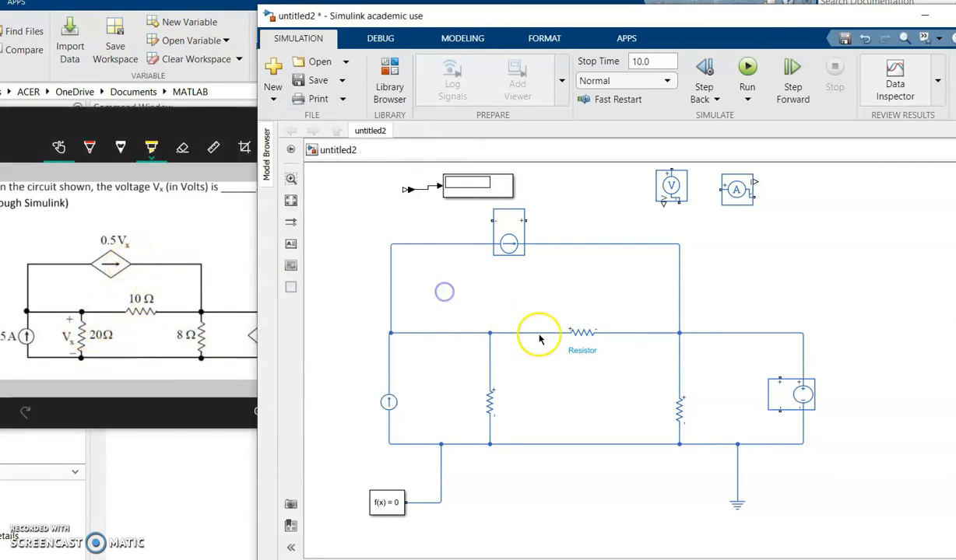
drag(779, 379, 493, 362)
mouse_move(780, 410)
mouse_down()
mouse_move(764, 423)
mouse_move(484, 426)
mouse_move(493, 428)
mouse_move(492, 385)
mouse_move(755, 390)
mouse_move(489, 428)
mouse_up()
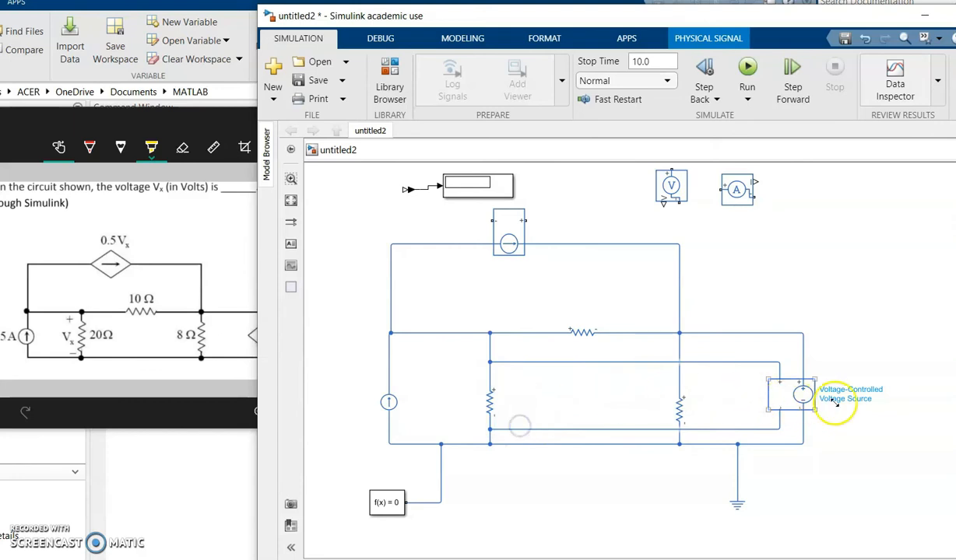
click(579, 419)
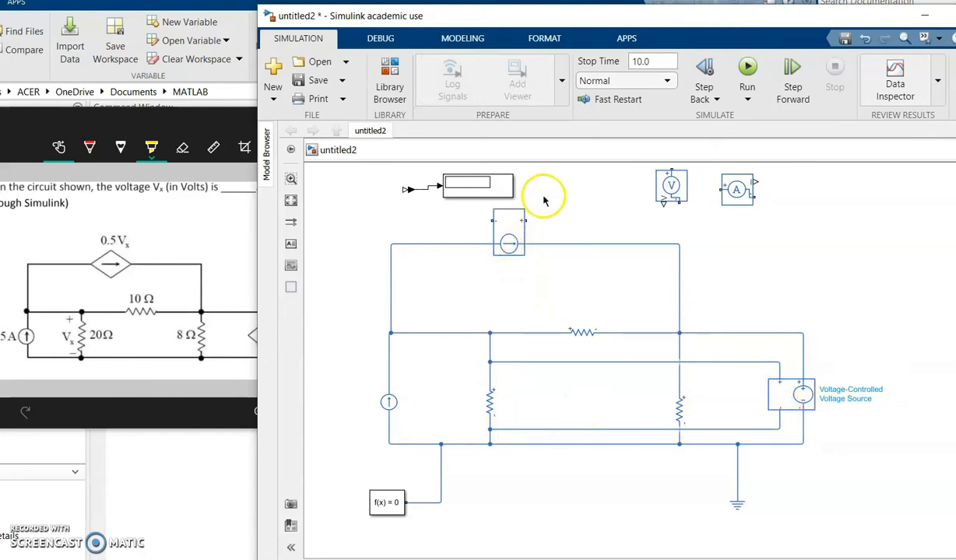
Connect the control terminals of the voltage-controlled current source across the left vertical resistor.
drag(523, 222, 533, 235)
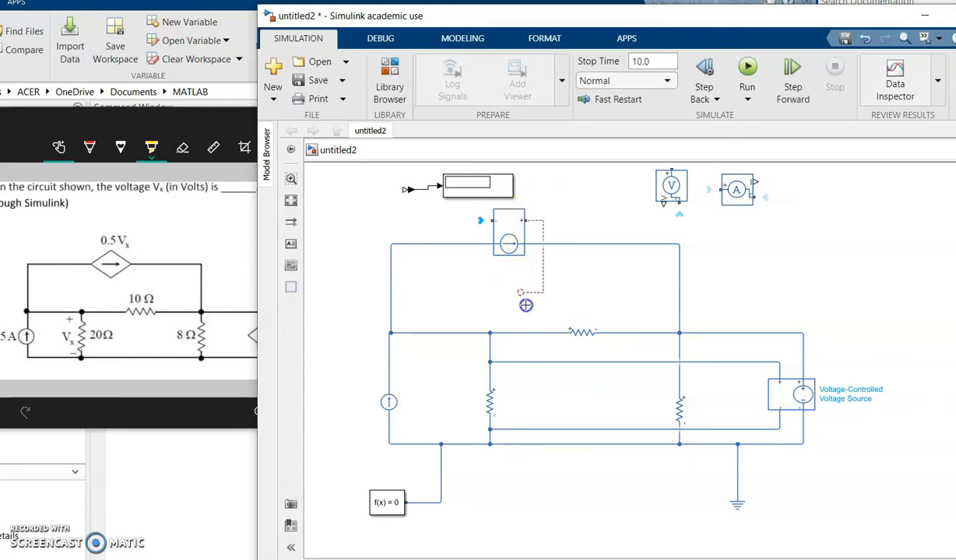
drag(509, 347, 488, 350)
drag(493, 221, 490, 433)
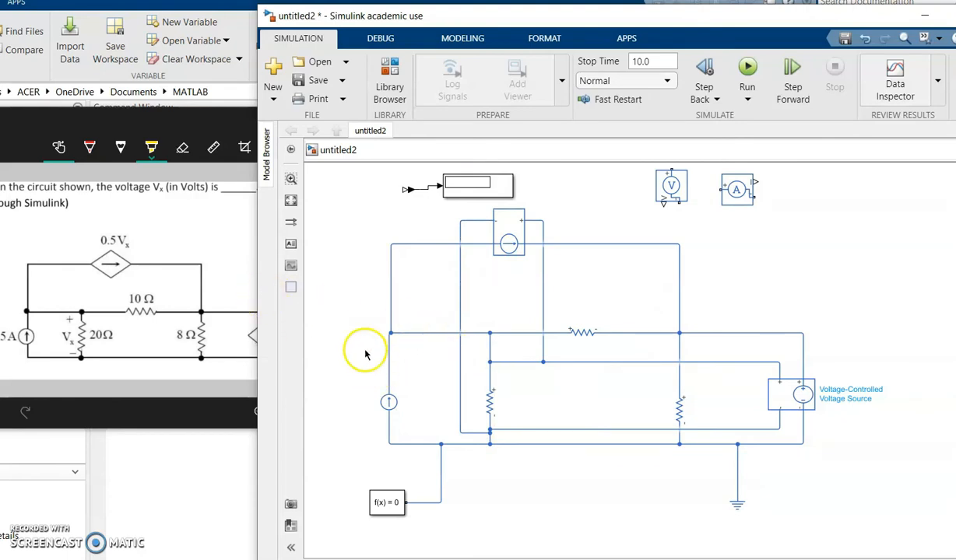
Wire the voltage sensor below the circuit across the left vertical resistor and place the PS-Simulink Converter with its Display beside it.
click(732, 199)
drag(671, 187, 490, 374)
drag(550, 522, 490, 428)
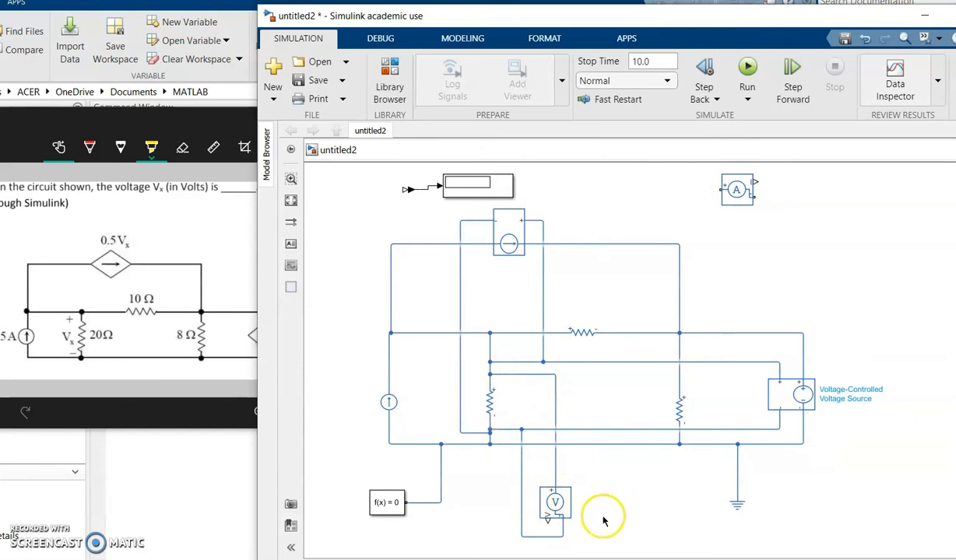
drag(388, 203, 652, 523)
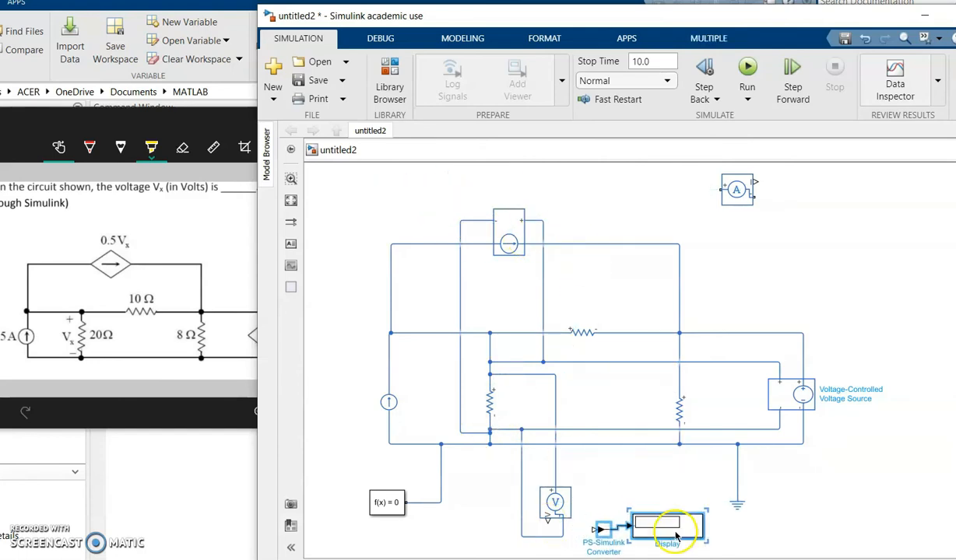
Connect the voltage sensor's output to the PS-Simulink Converter and set the DC current source's constant current to 5 A.
drag(550, 525, 589, 528)
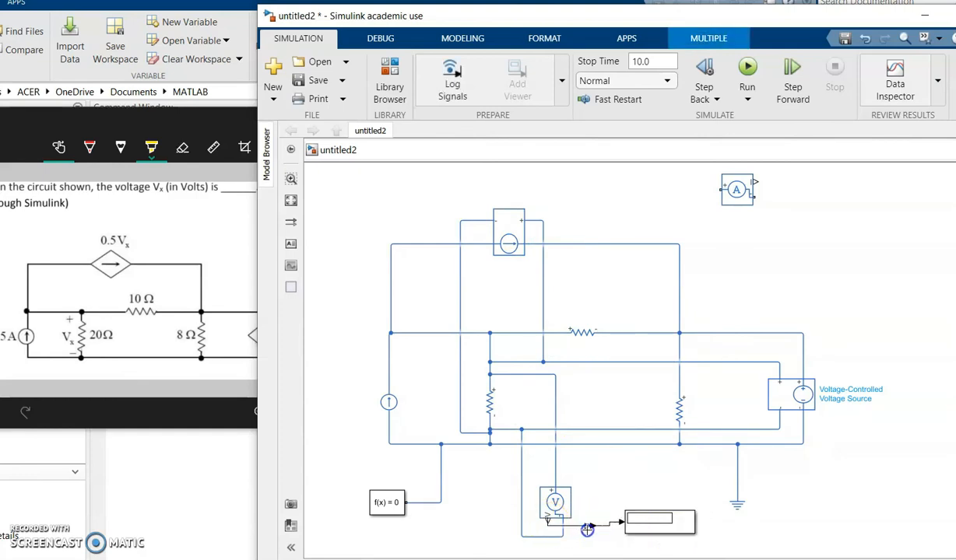
click(389, 402)
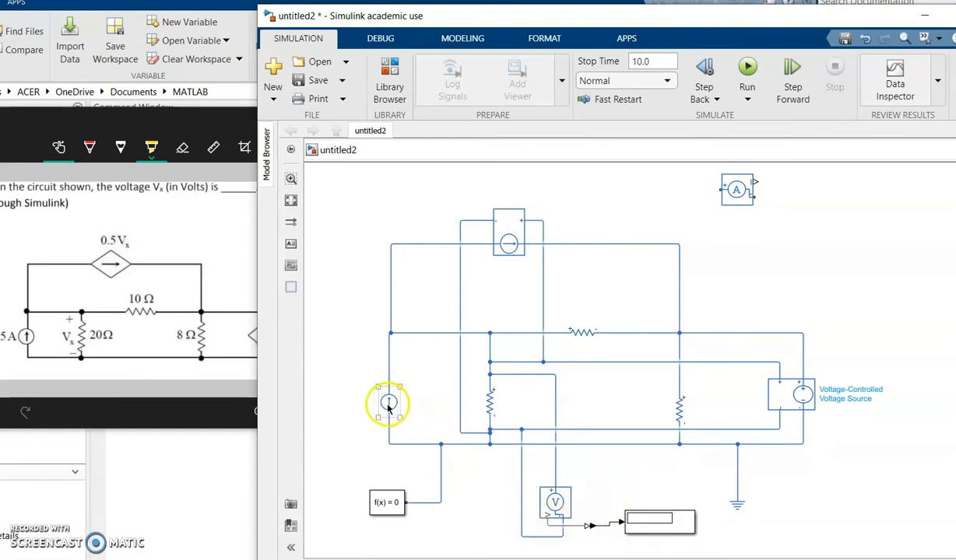
double_click(393, 407)
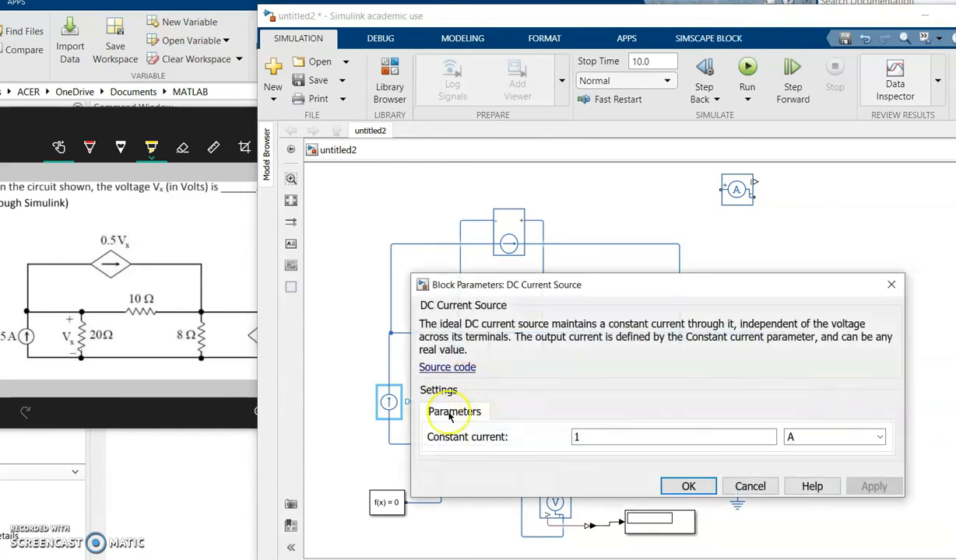
text(5)
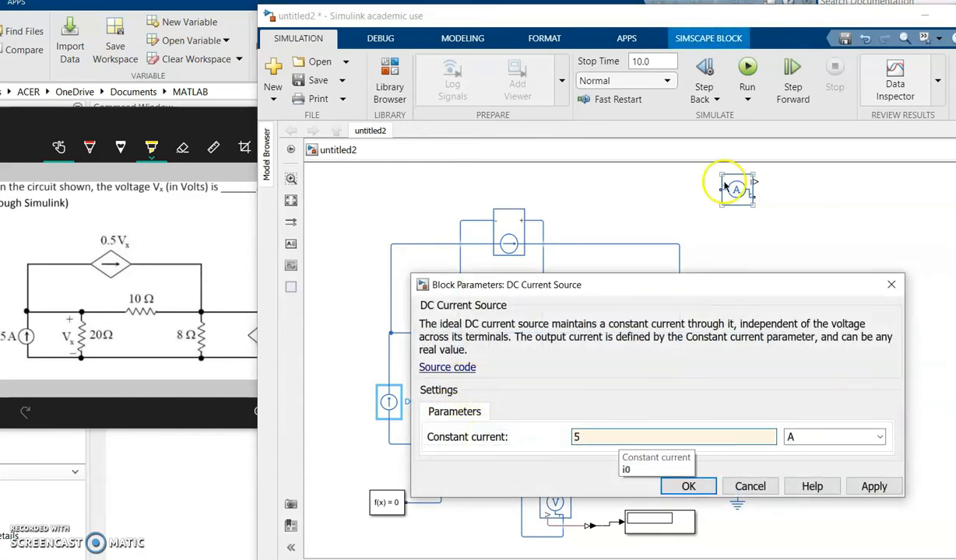
click(684, 492)
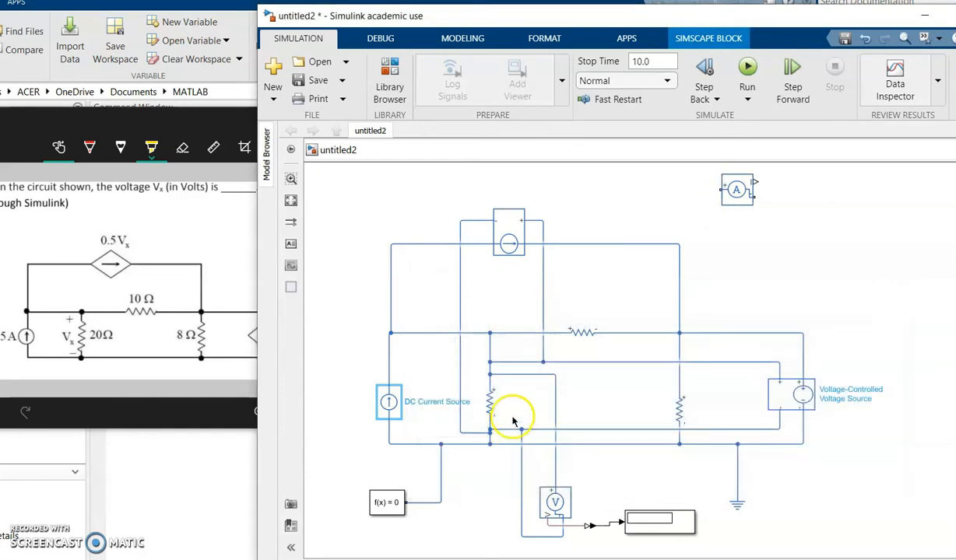
Set the resistance of the left vertical resistor to 20 Ohm.
click(488, 410)
double_click(488, 404)
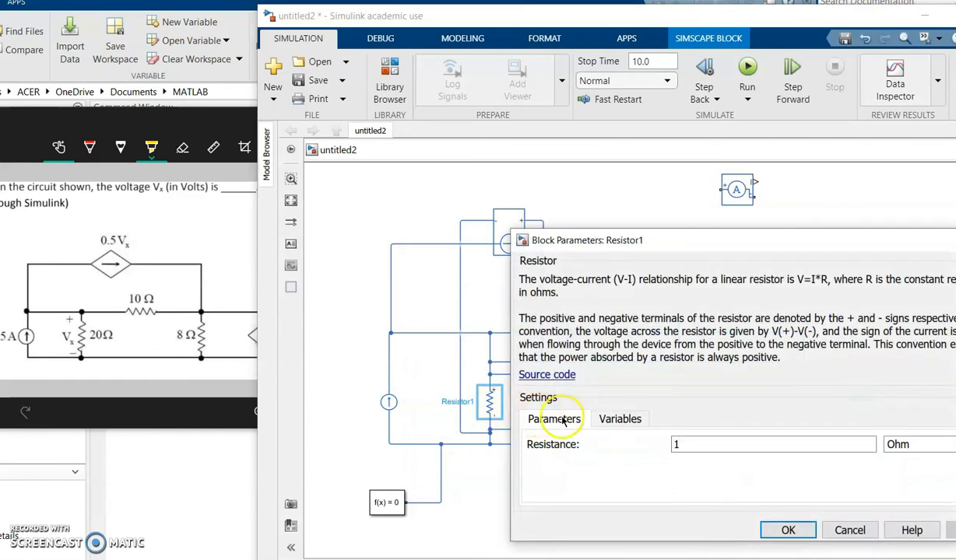
text(20)
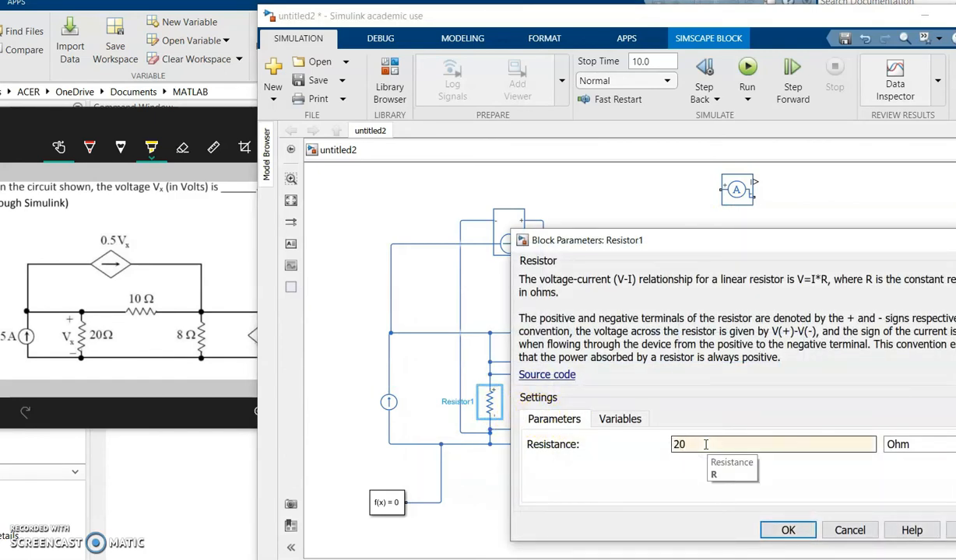
click(788, 530)
Set the transconductance K of the voltage-controlled current source to 0.5 1/Ohm.
double_click(507, 226)
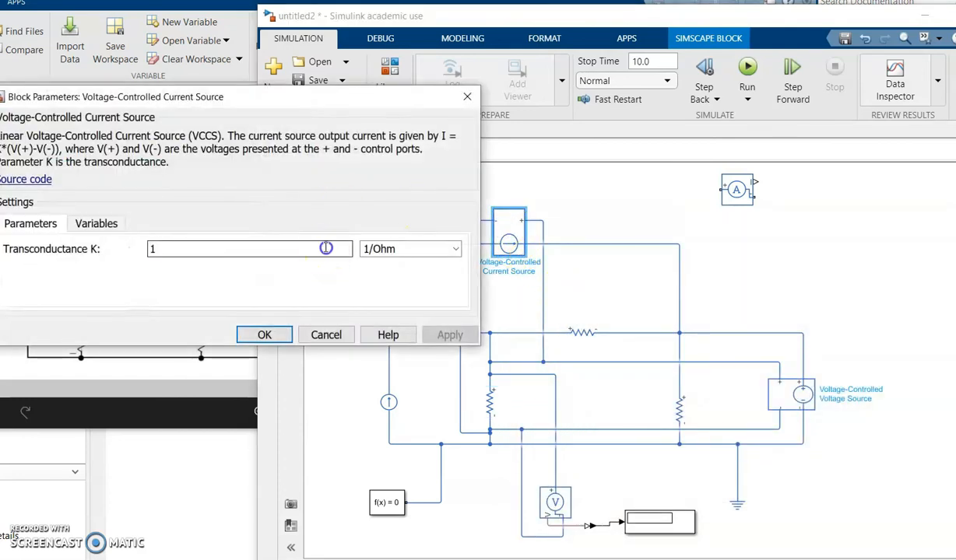
text(0.5)
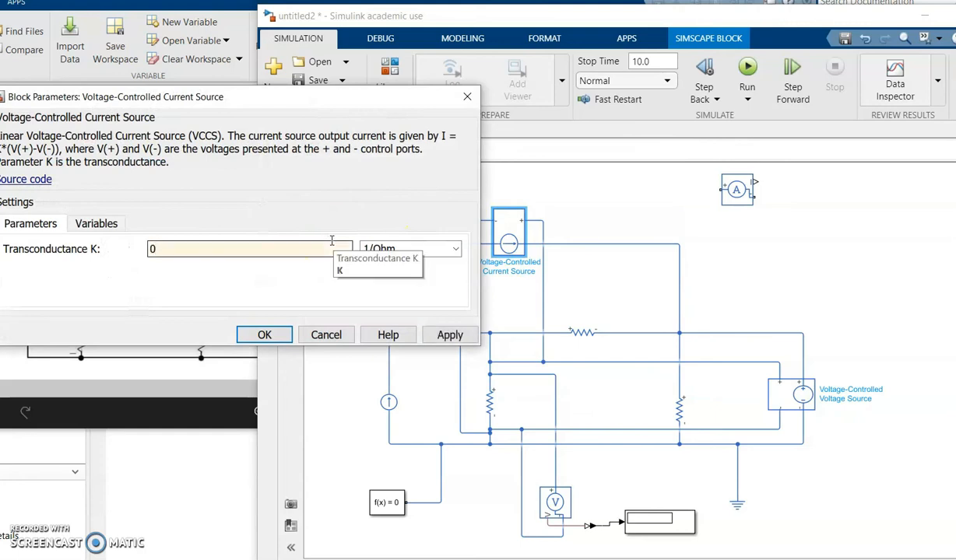
click(262, 335)
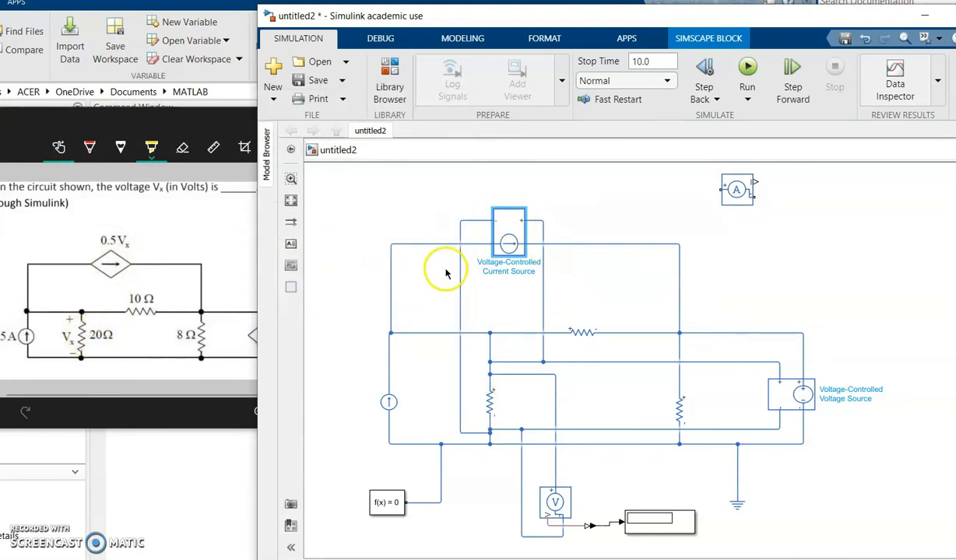
Set the resistance of the horizontal resistor in the middle branch to 10 Ohm.
click(576, 334)
double_click(580, 337)
text(0)
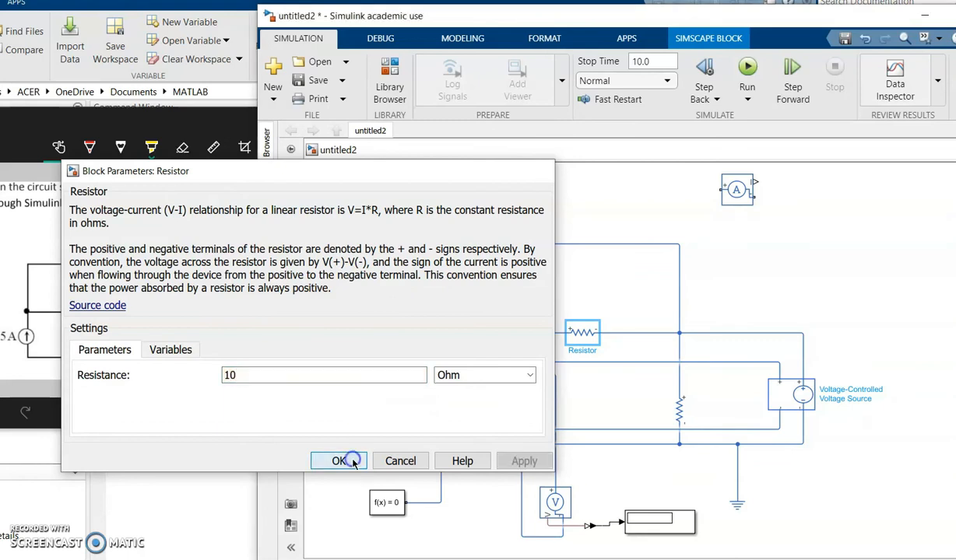
click(338, 461)
Set the resistance of the right vertical resistor to 8 Ohm.
click(686, 418)
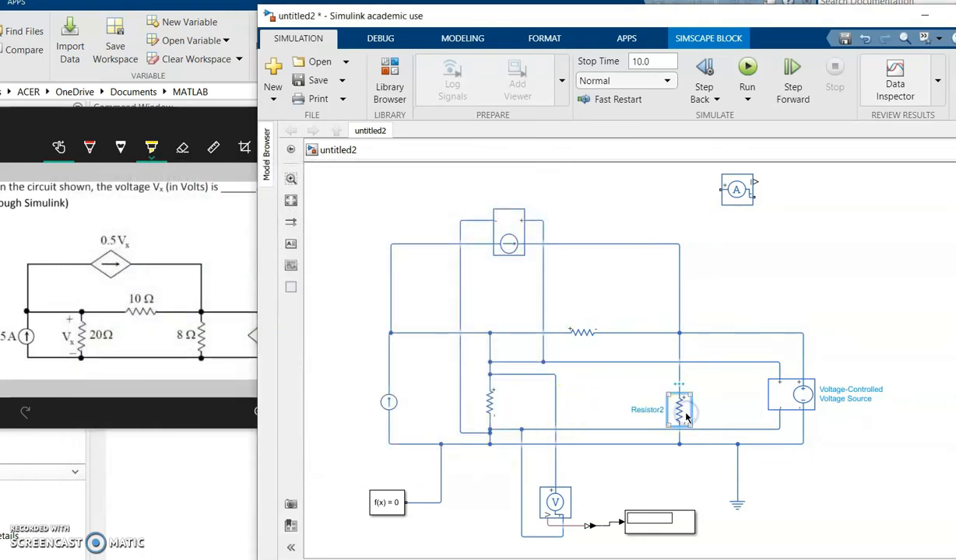
double_click(686, 418)
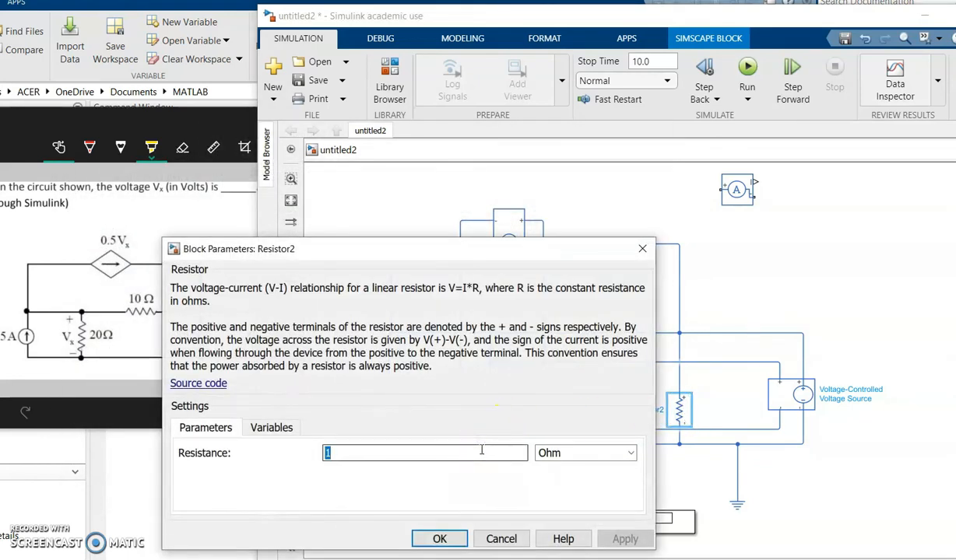
text(8)
key(Return)
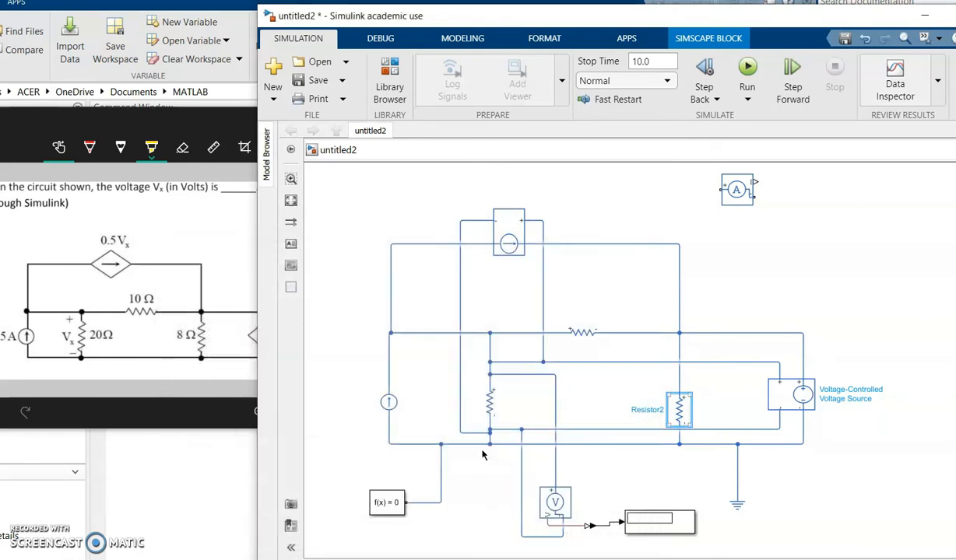
Check the problem image and set the voltage gain K of the voltage-controlled voltage source to 0.25.
click(838, 394)
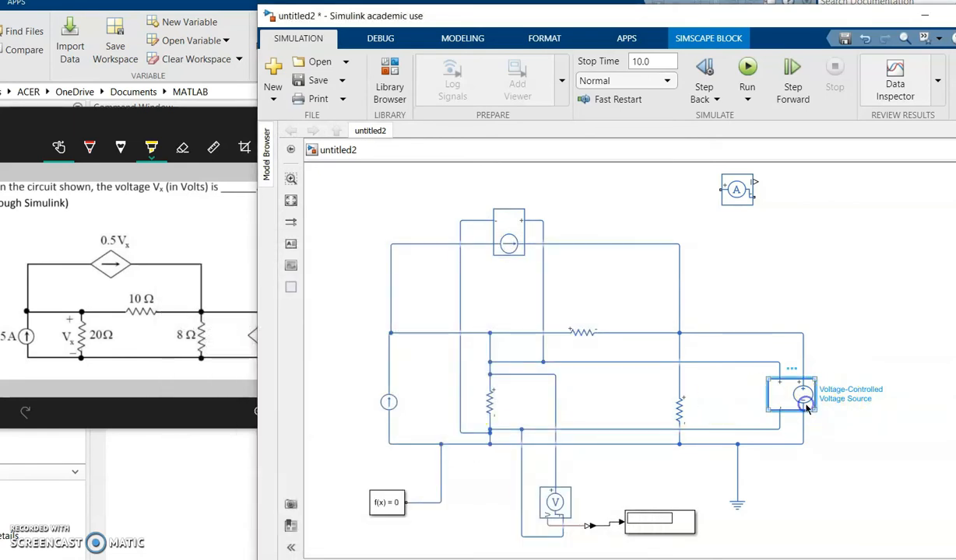
double_click(808, 411)
click(194, 379)
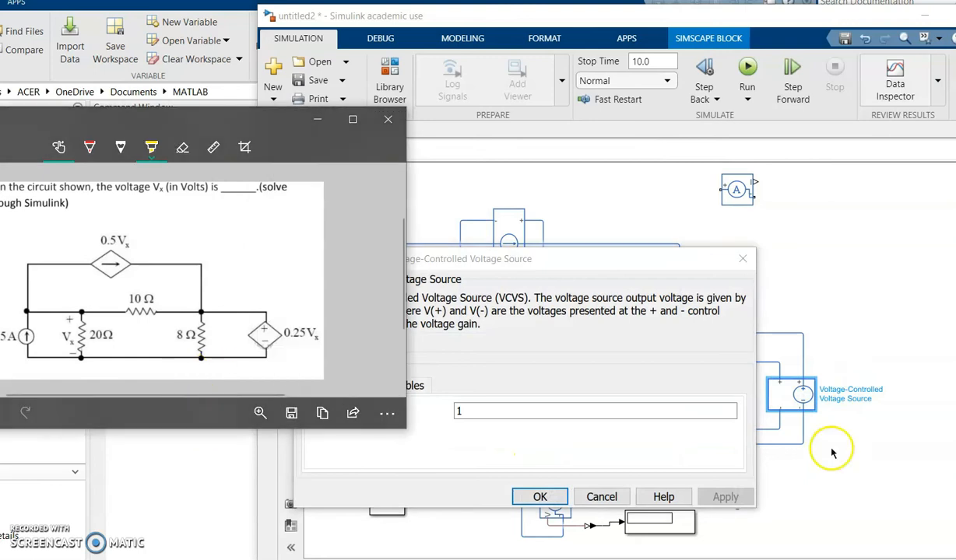
click(562, 411)
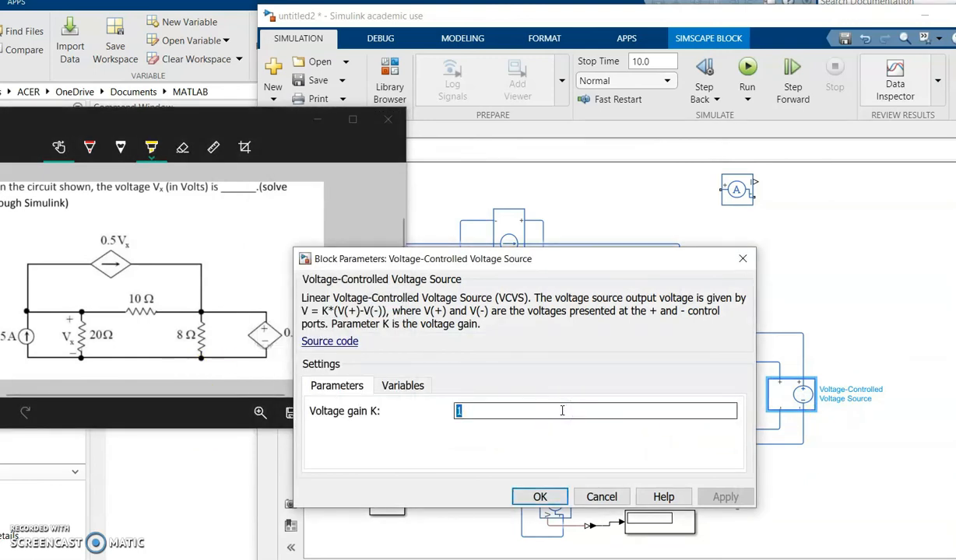
text(0.25)
click(540, 497)
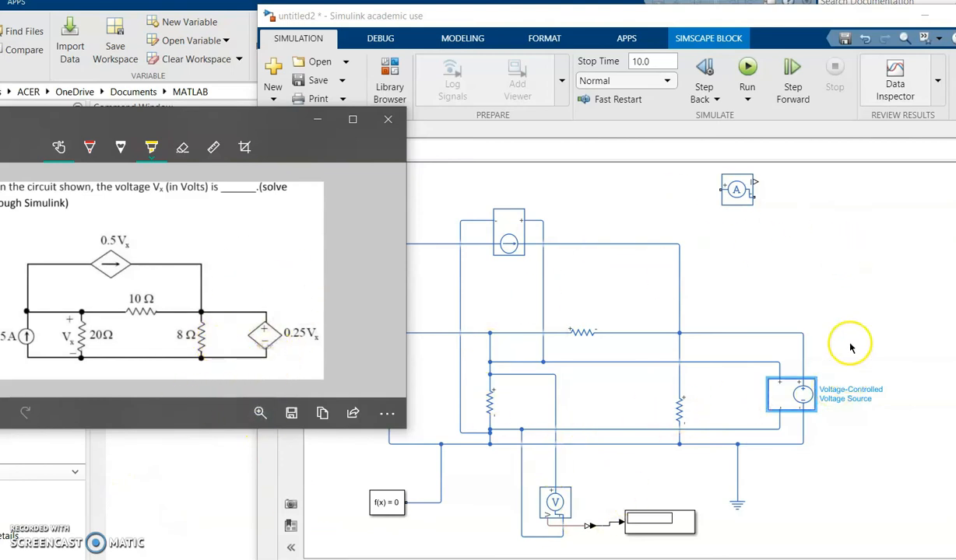
Rename the DC current source block as 5A.
click(809, 269)
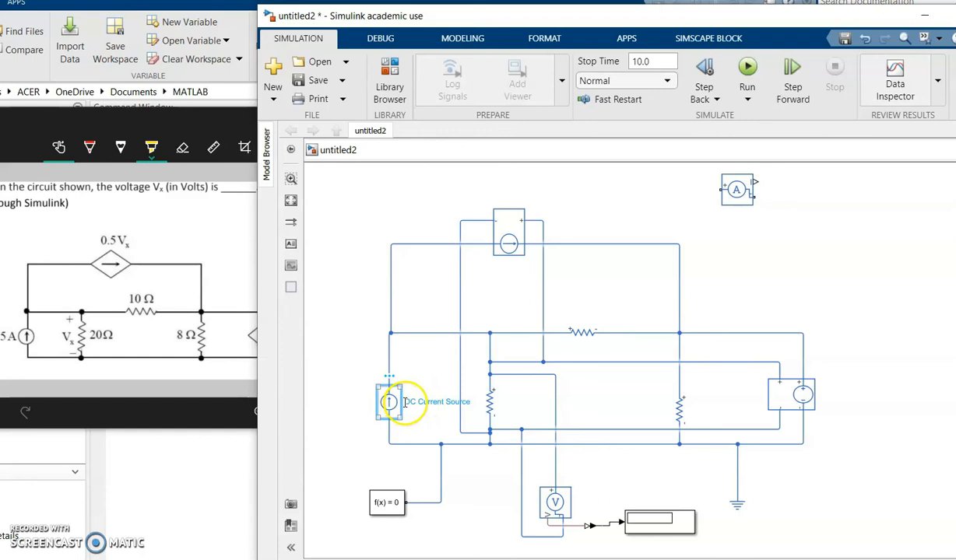
click(405, 403)
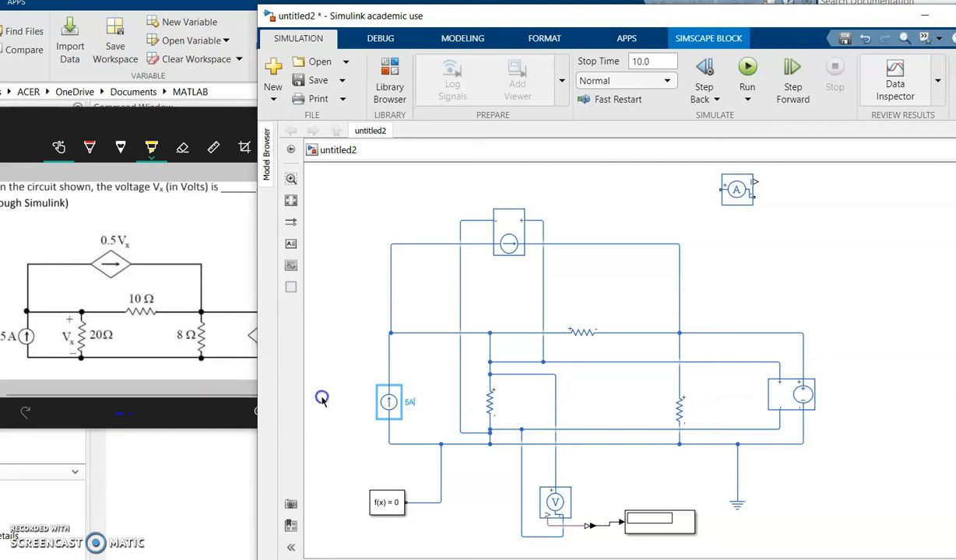
click(772, 305)
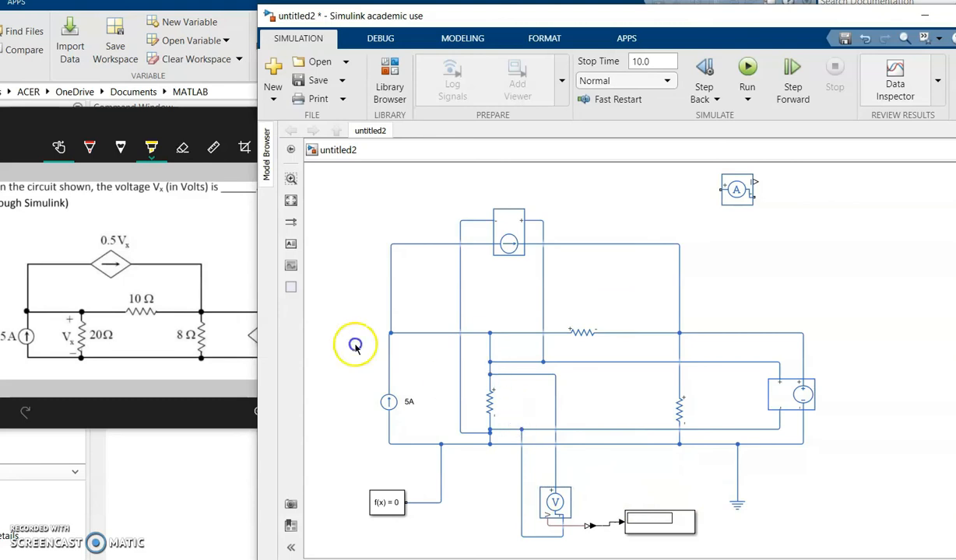
Move the problem image so its full circuit statement shows, and run the simulation of the circuit model.
click(105, 218)
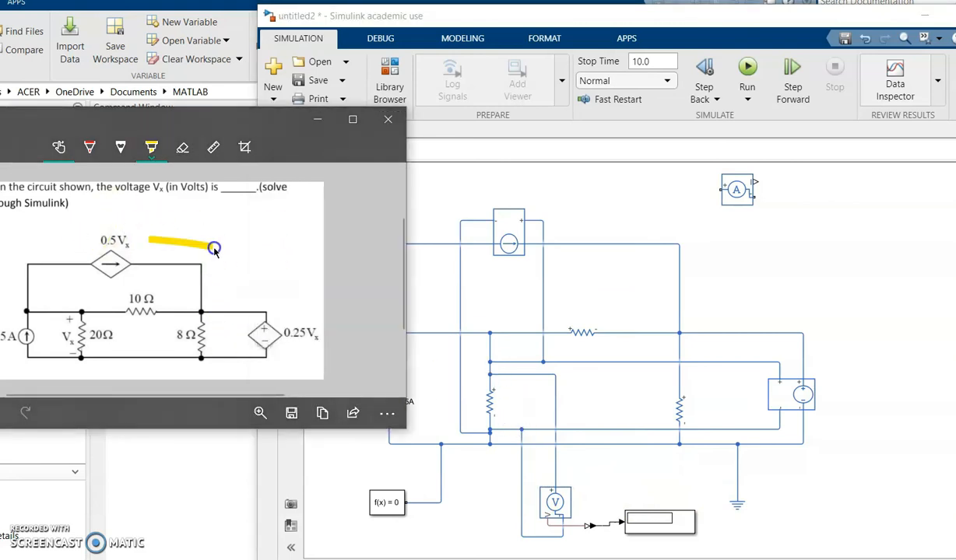
drag(144, 119, 184, 128)
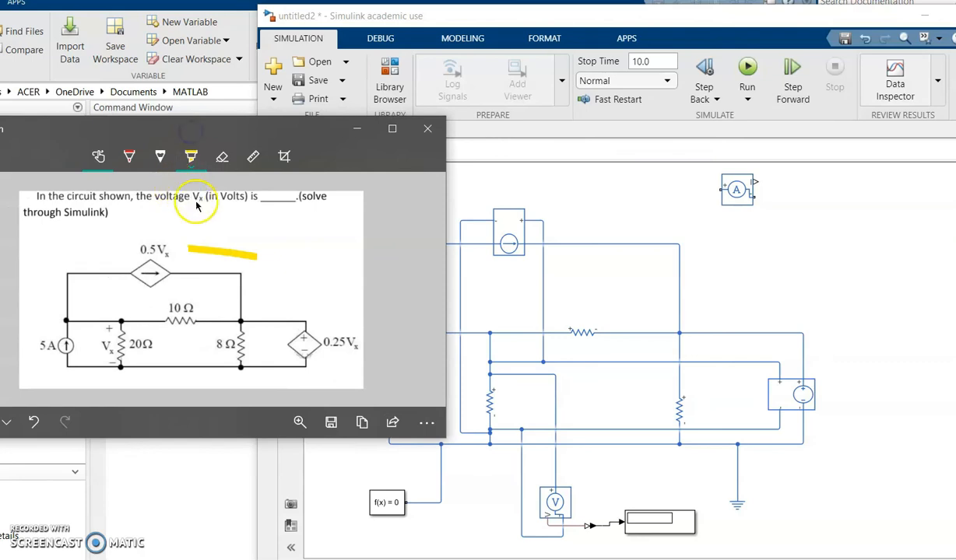
click(576, 204)
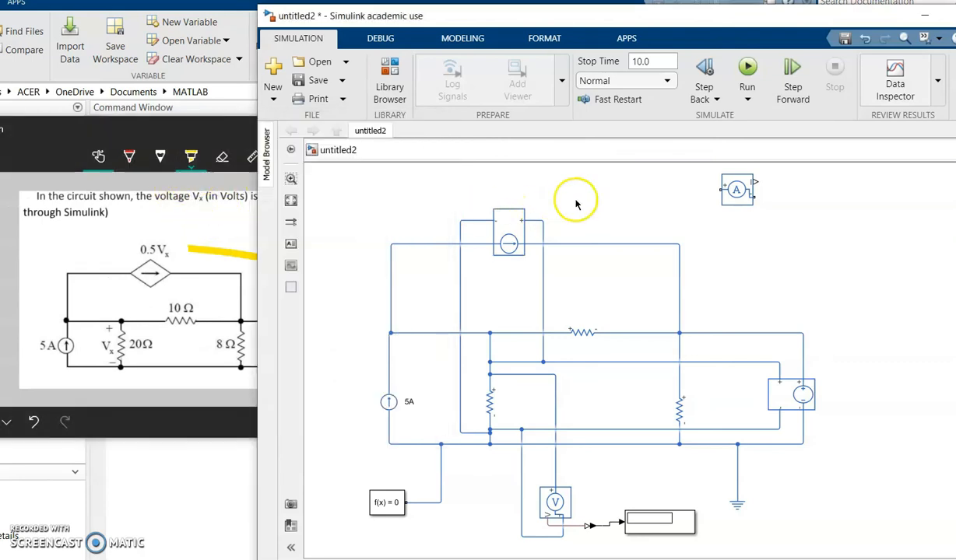
click(748, 68)
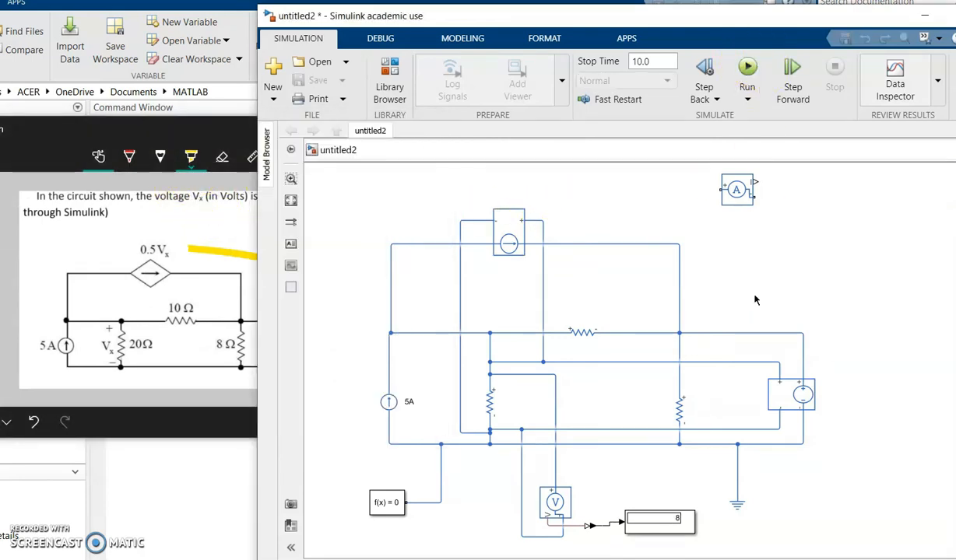
click(671, 518)
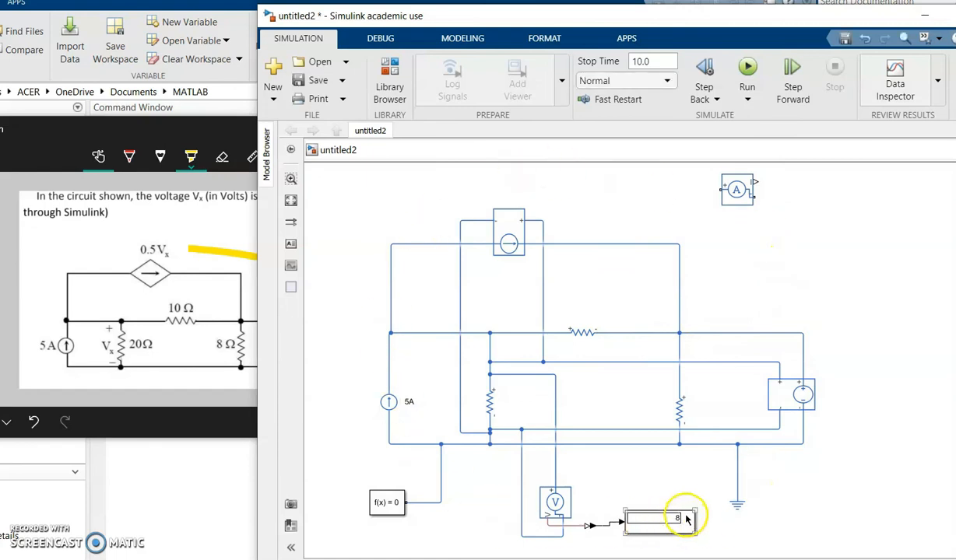
Compare the two dependent sources and their control connections in the model with the circuit in the problem image.
click(591, 323)
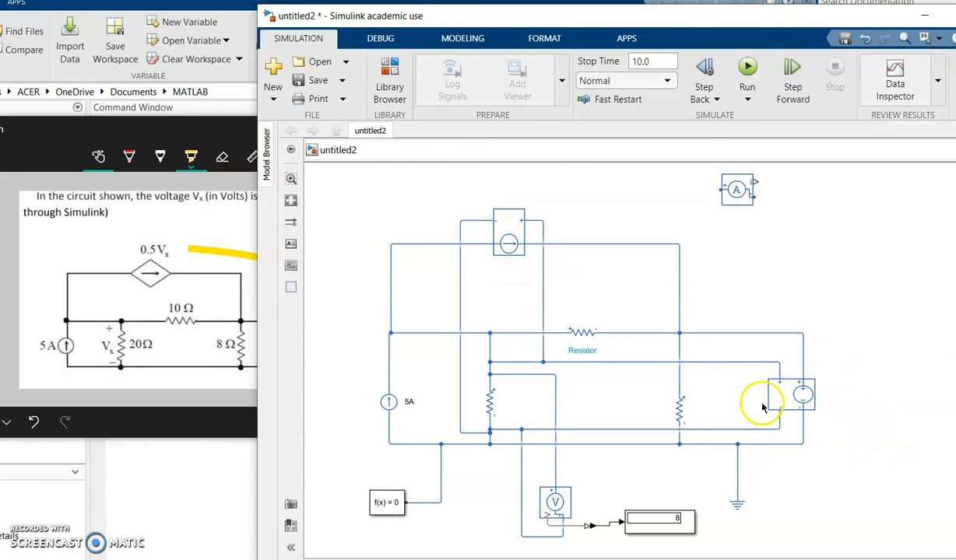
click(790, 381)
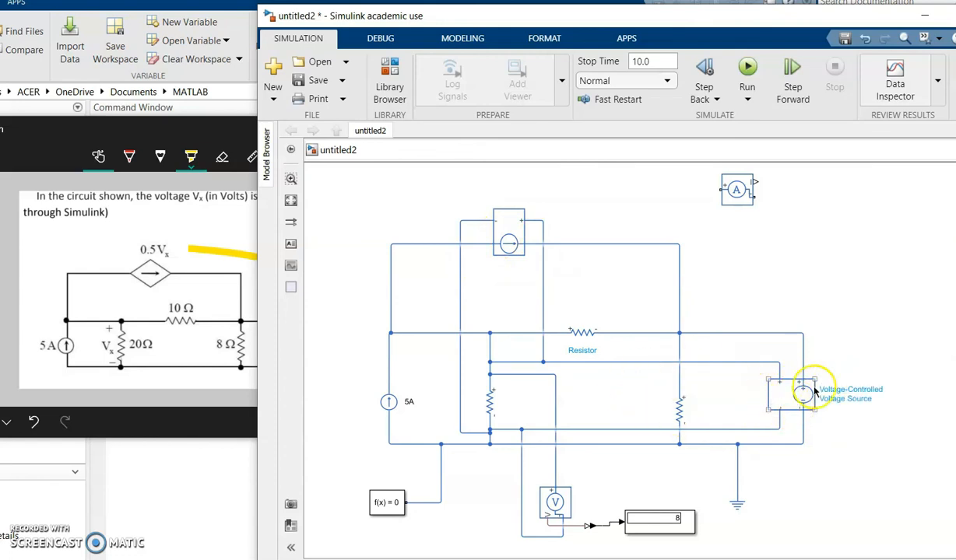
click(817, 389)
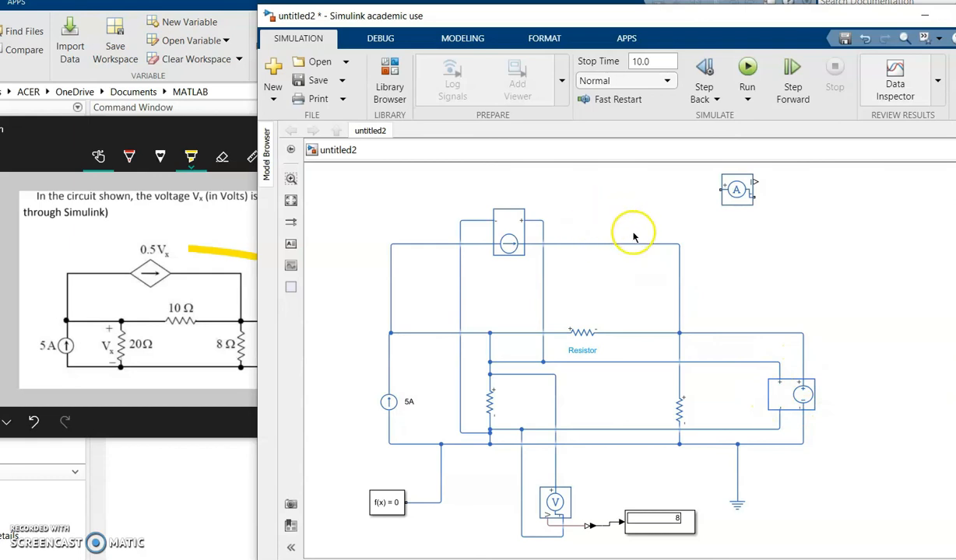
click(790, 393)
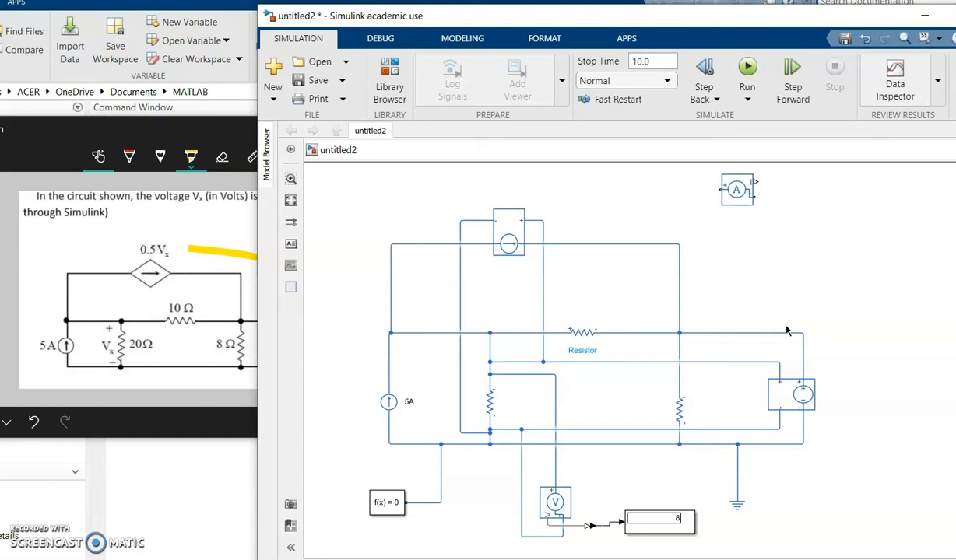
click(523, 224)
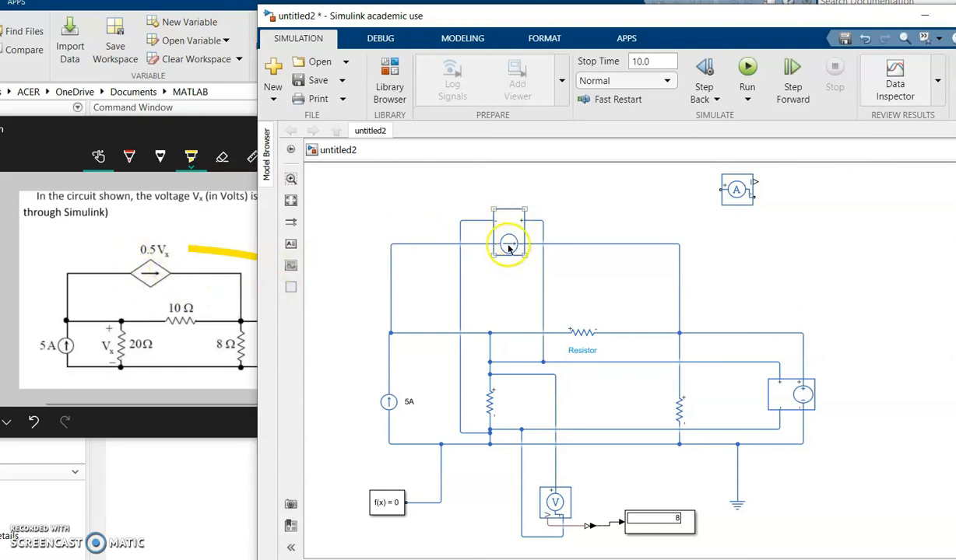
click(173, 293)
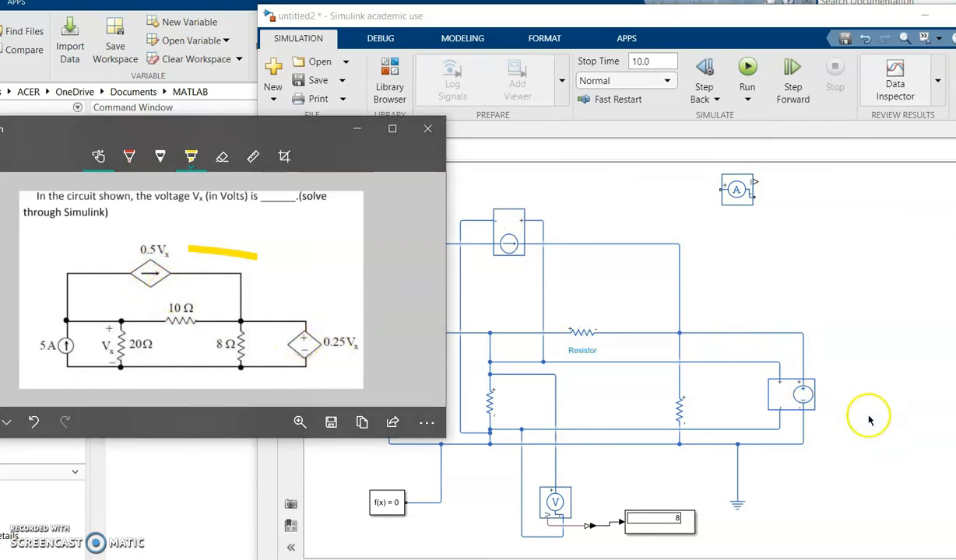
click(778, 390)
click(474, 362)
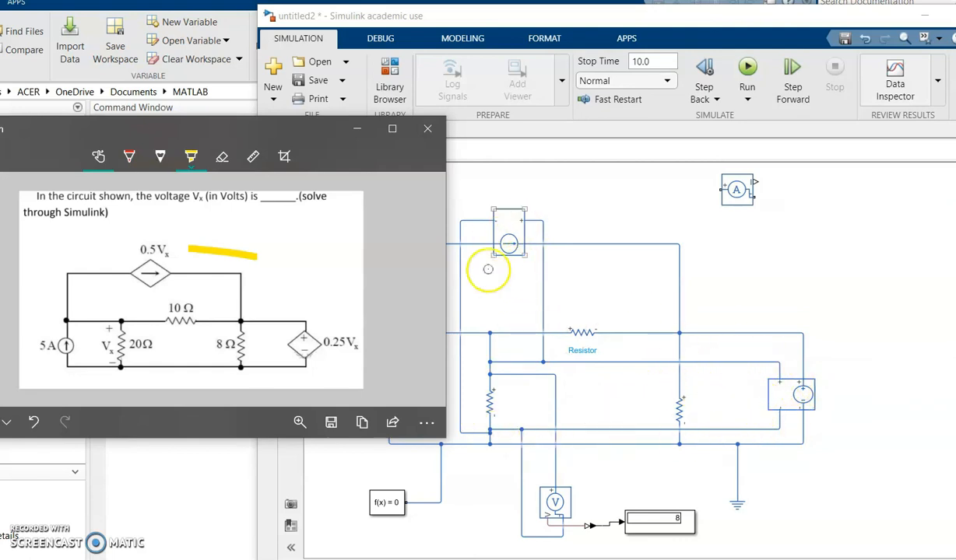
click(869, 244)
Set the font size of the Display block to 26.
click(649, 524)
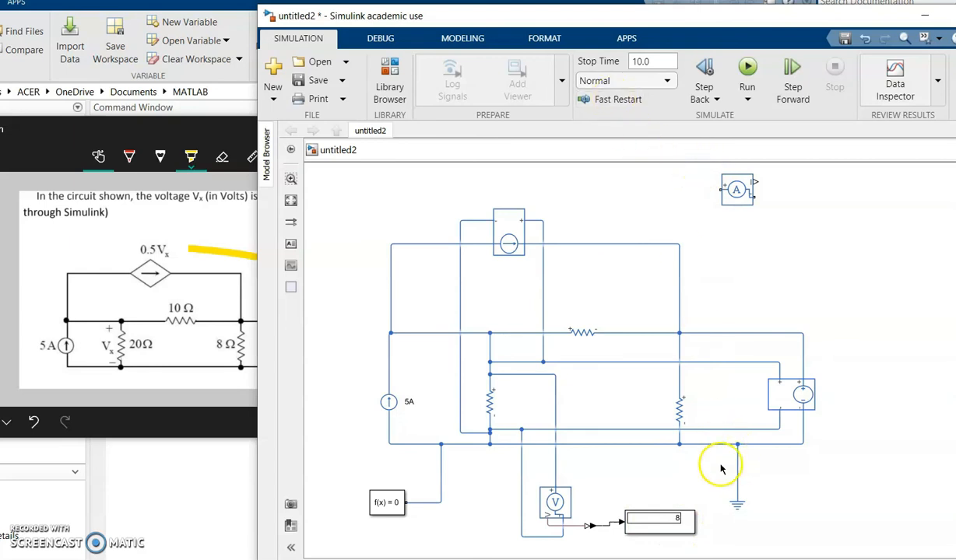
double_click(662, 536)
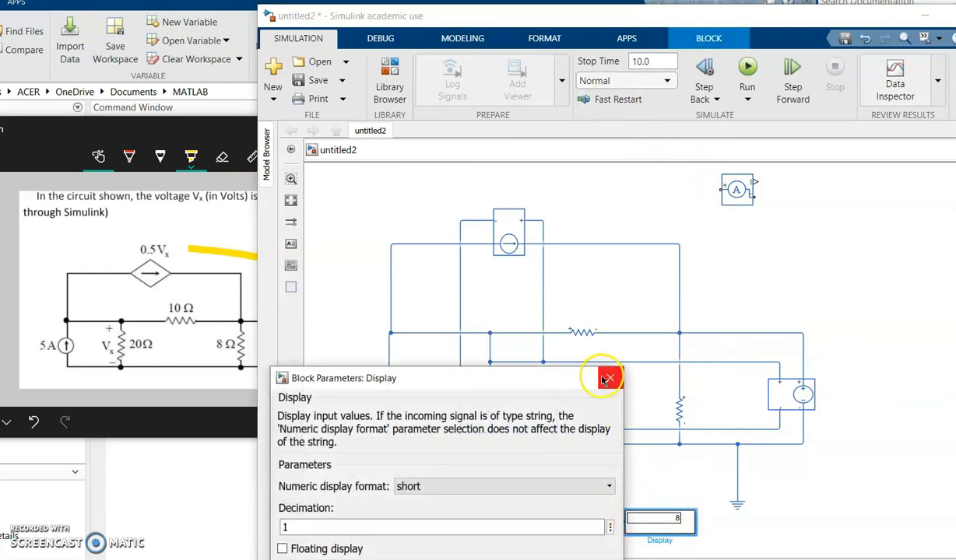
click(672, 380)
click(539, 38)
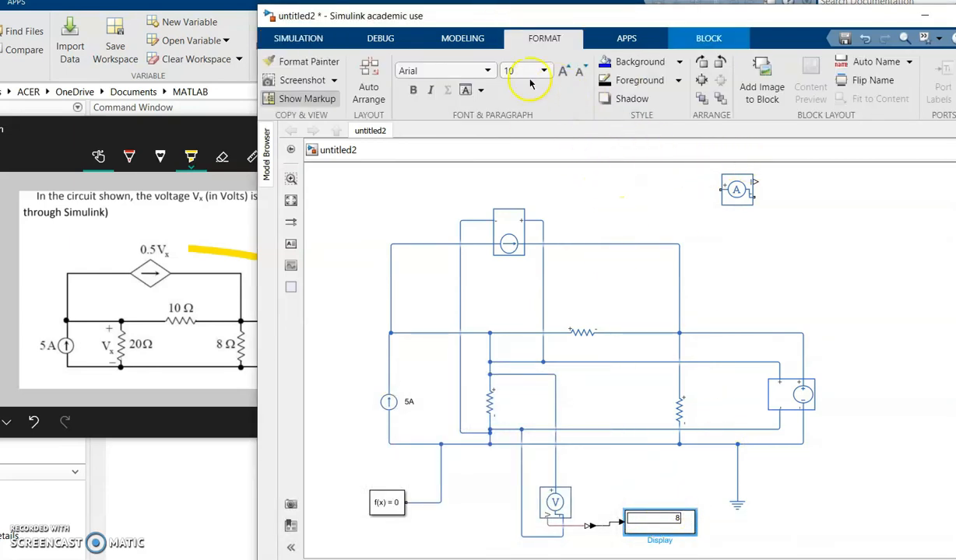
click(542, 71)
click(509, 326)
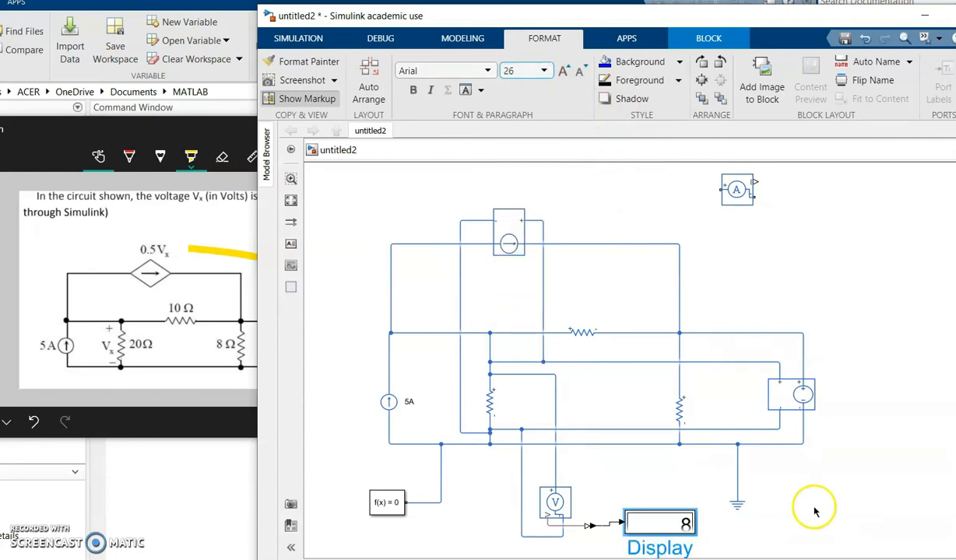
click(688, 537)
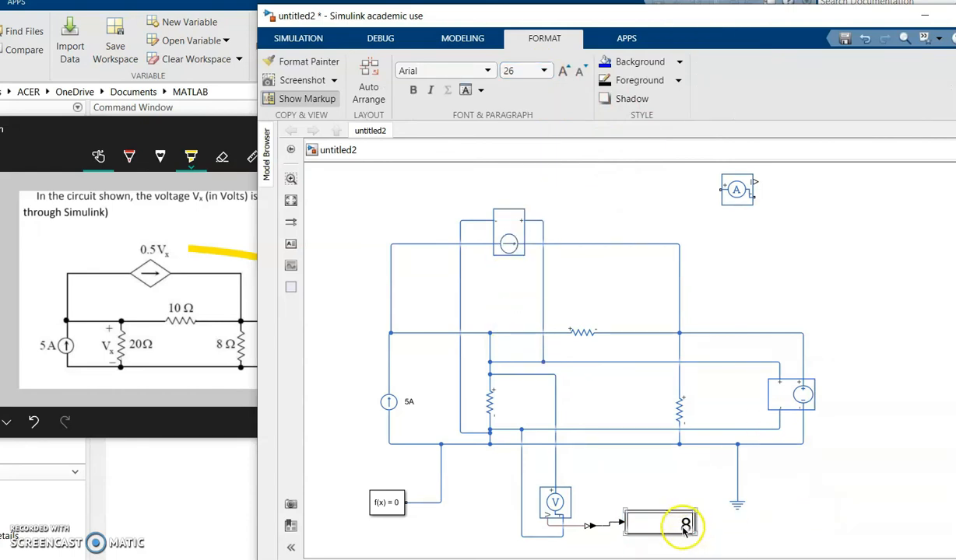